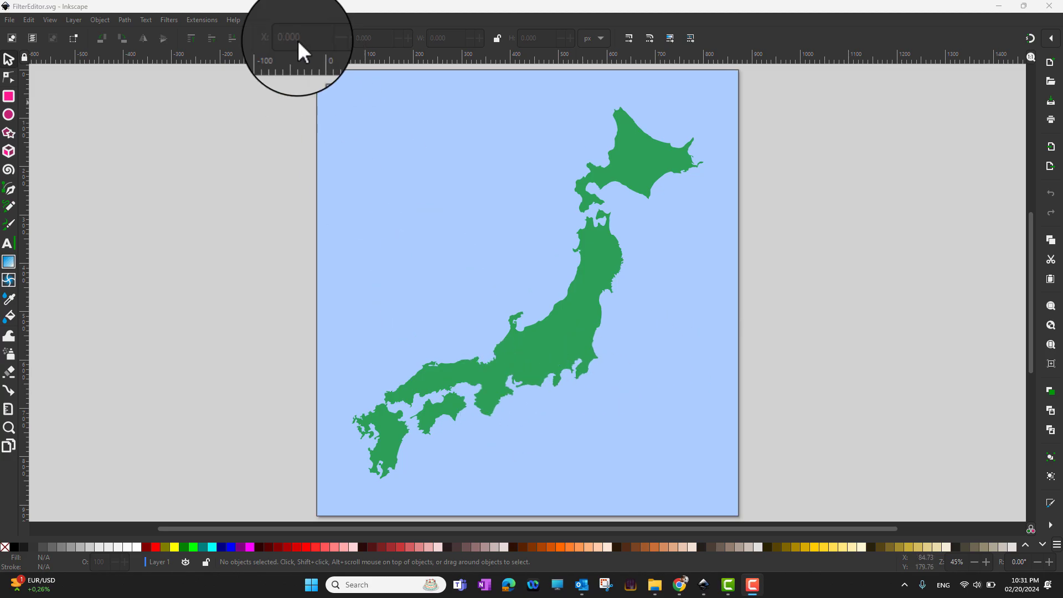
pyautogui.click(168, 20)
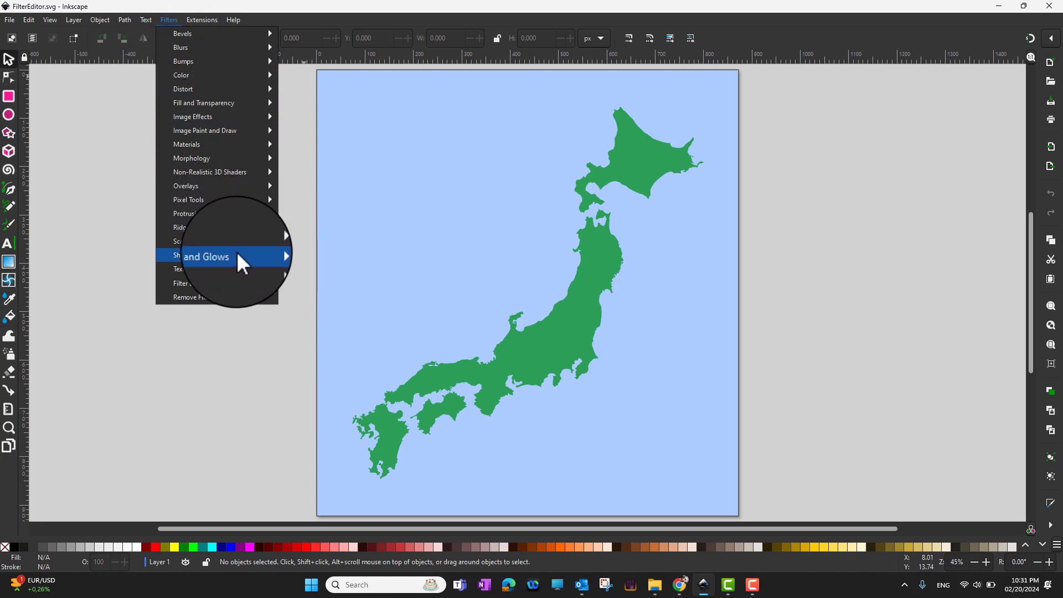
pyautogui.moveTo(237, 251)
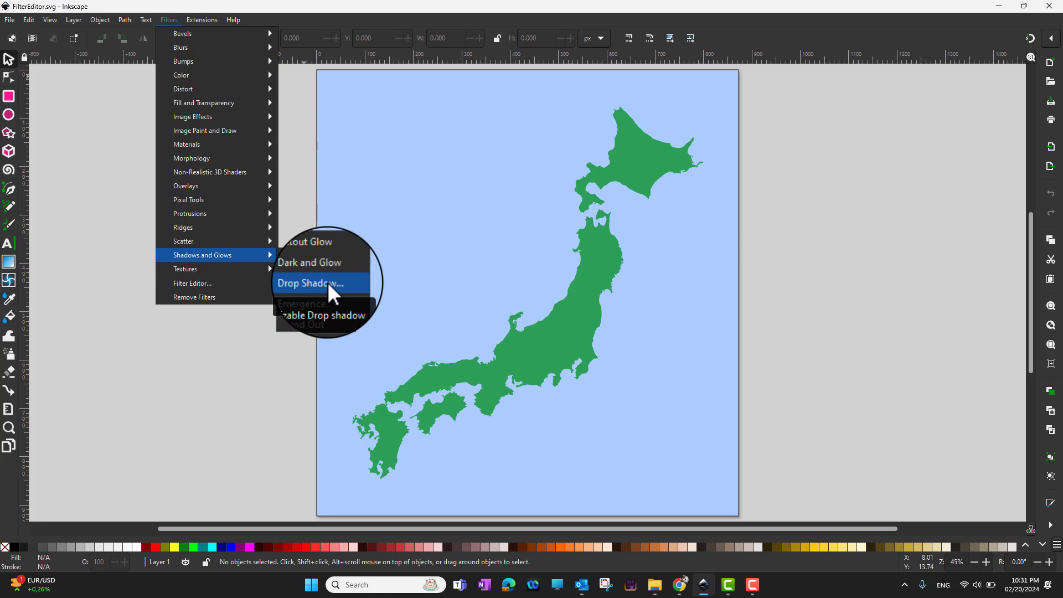
pyautogui.click(265, 430)
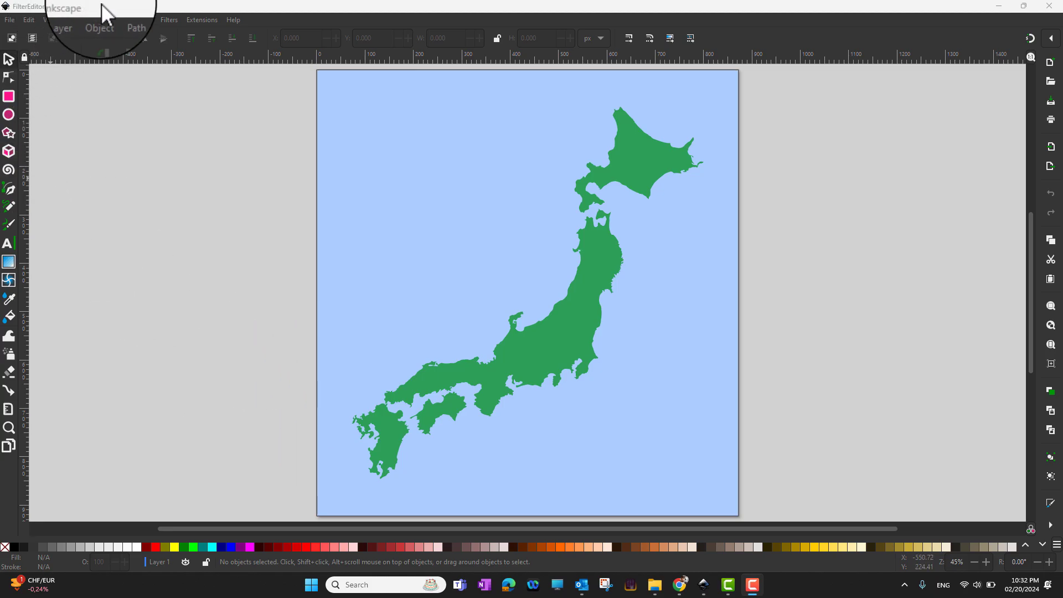
# Open the Filter Editor and widen its docked panel
pyautogui.click(168, 20)
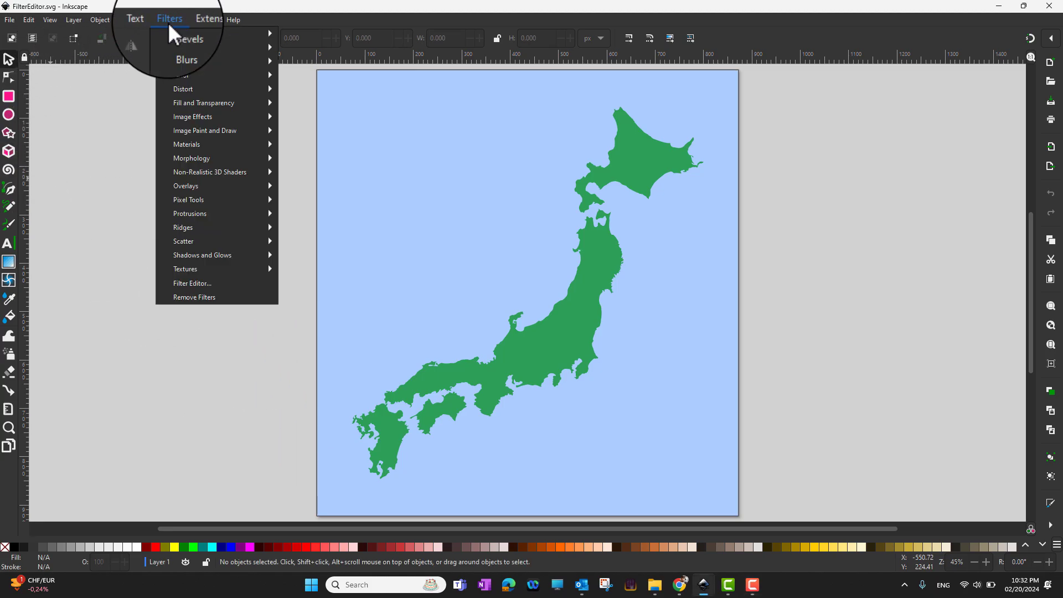
pyautogui.click(190, 284)
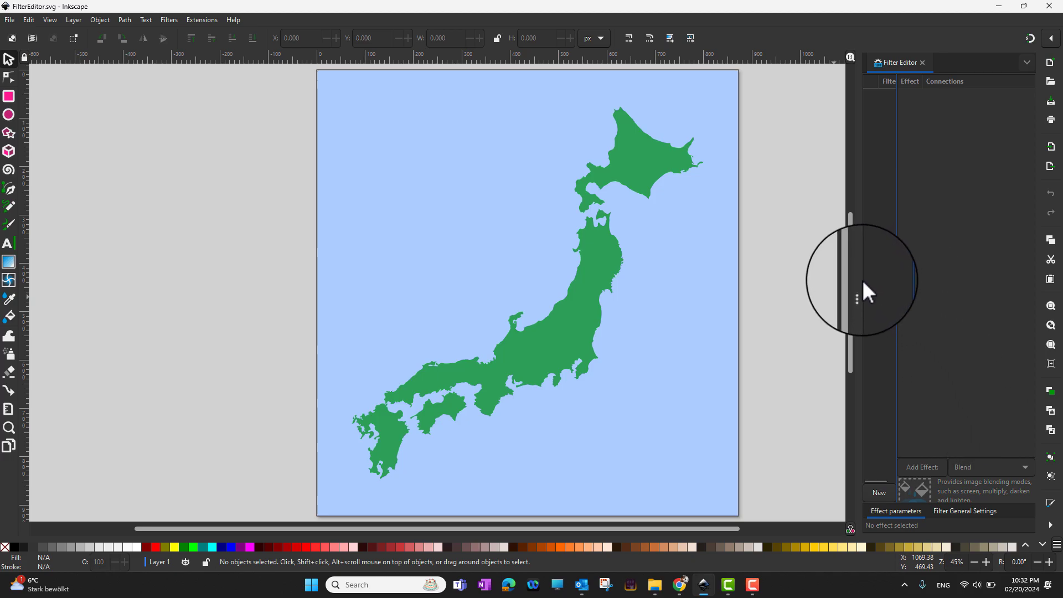
pyautogui.moveTo(858, 283); pyautogui.dragTo(797, 287)
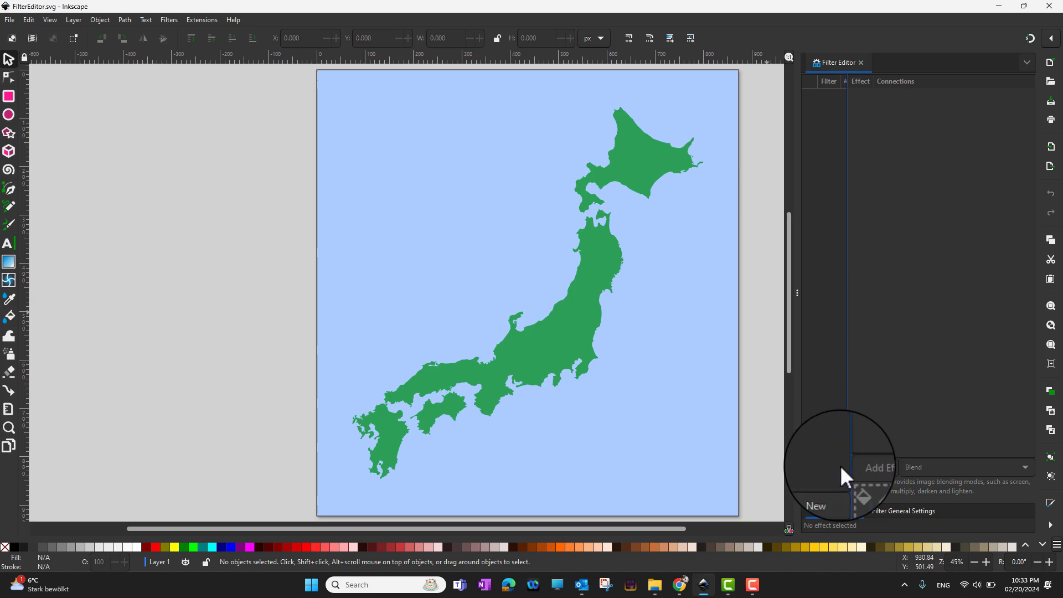
# Create a new filter, widen the filter list and rename the filter JapansIsland
pyautogui.click(824, 494)
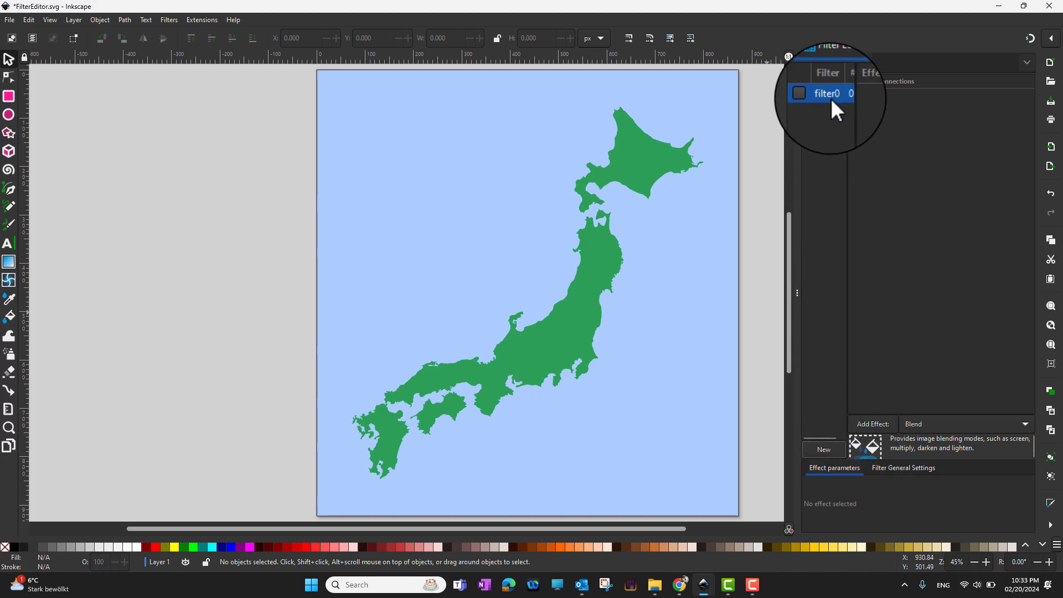
pyautogui.moveTo(847, 147); pyautogui.dragTo(920, 157)
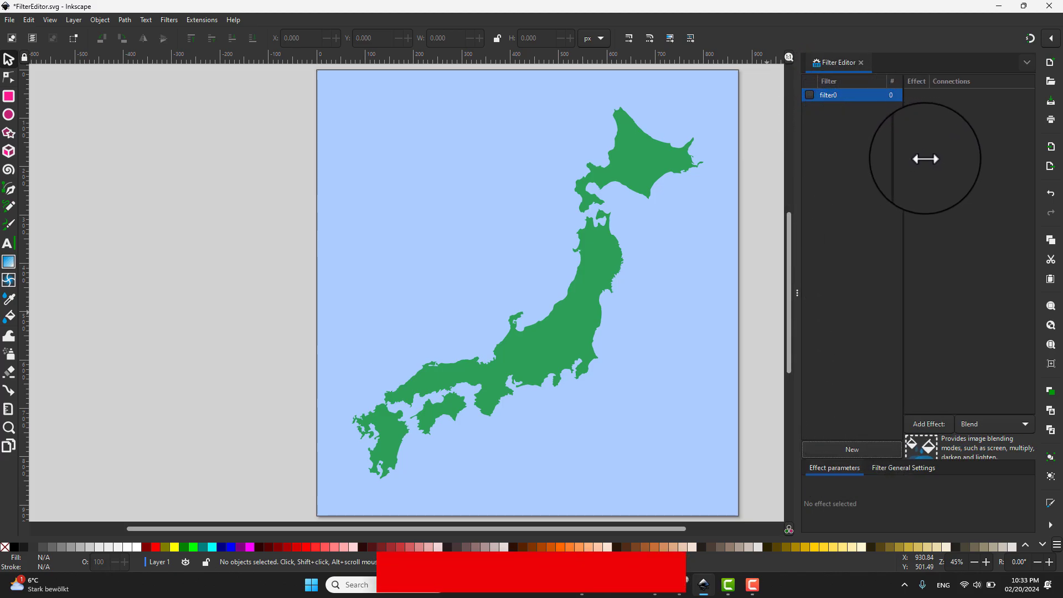
pyautogui.click(829, 95)
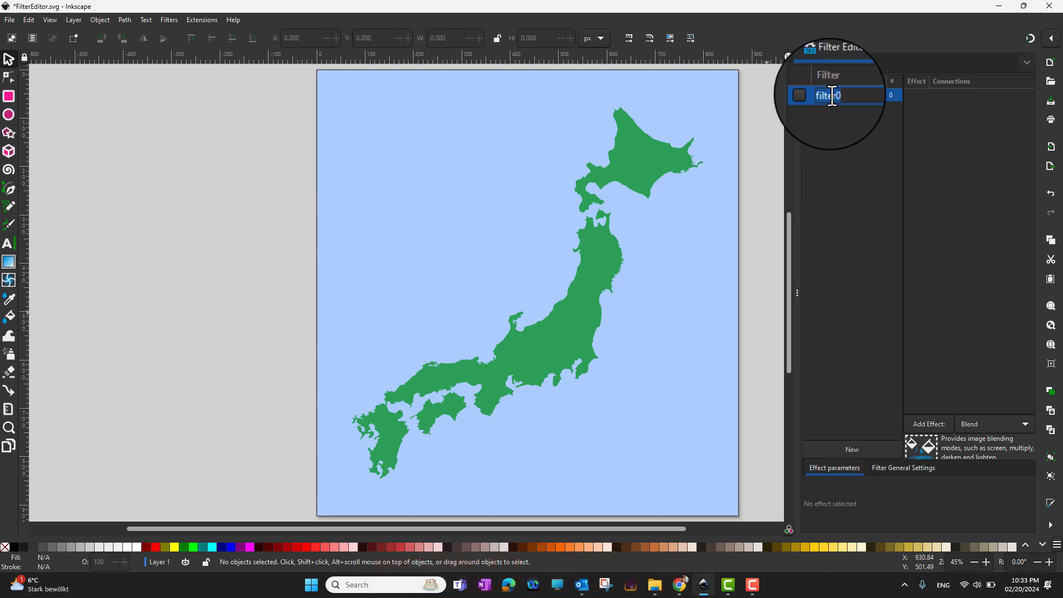
pyautogui.write('JapanIsland')
pyautogui.press('Return')
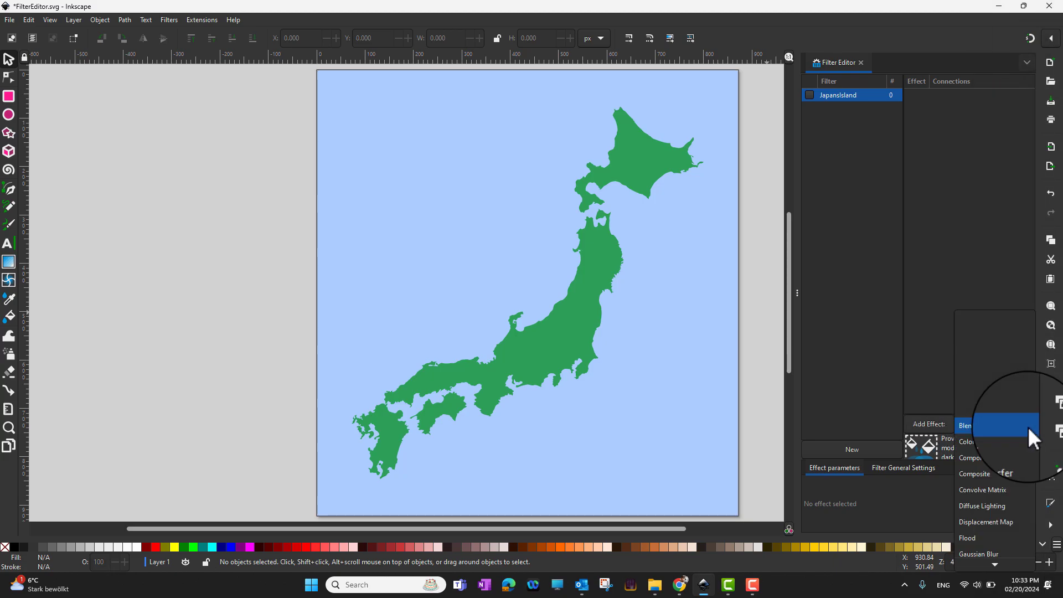
# Enlarge the effect description area and review the descriptions of the Merge and Offset effects
pyautogui.click(1000, 417)
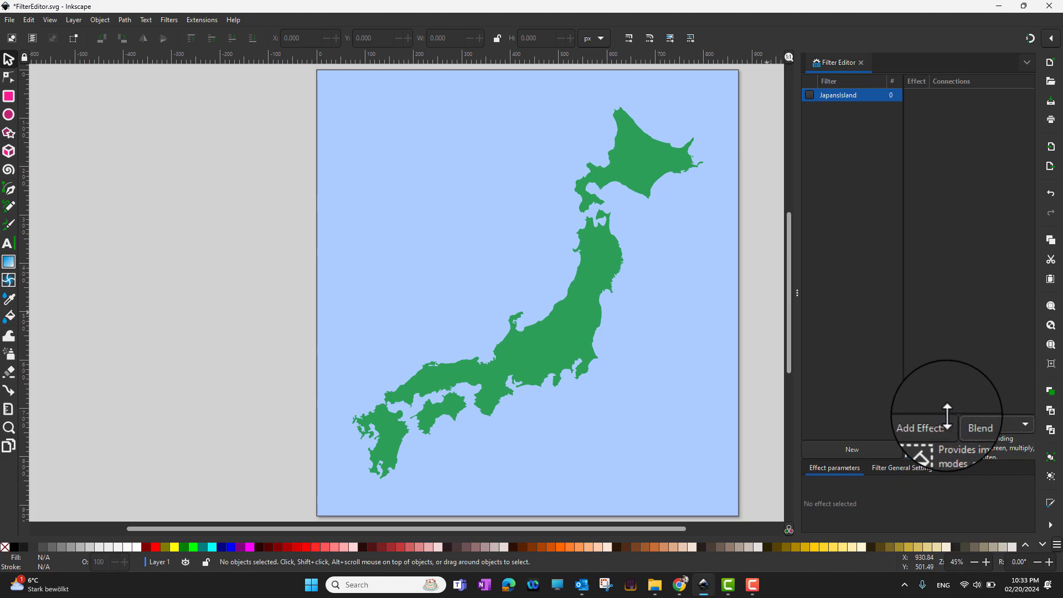
pyautogui.moveTo(945, 416); pyautogui.dragTo(948, 352)
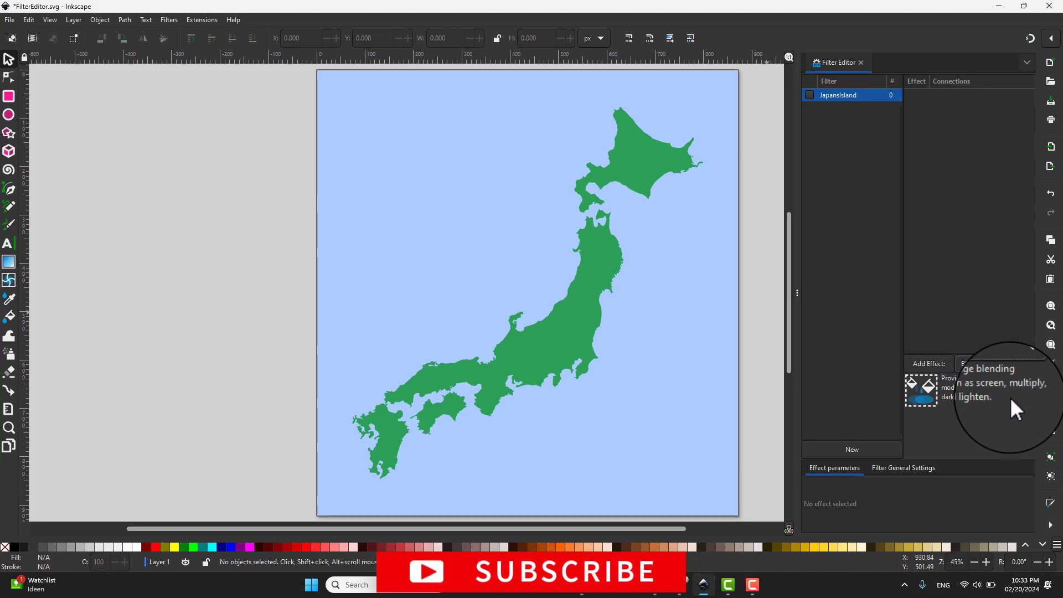
pyautogui.click(1009, 362)
pyautogui.scroll(-1, 1013, 388)
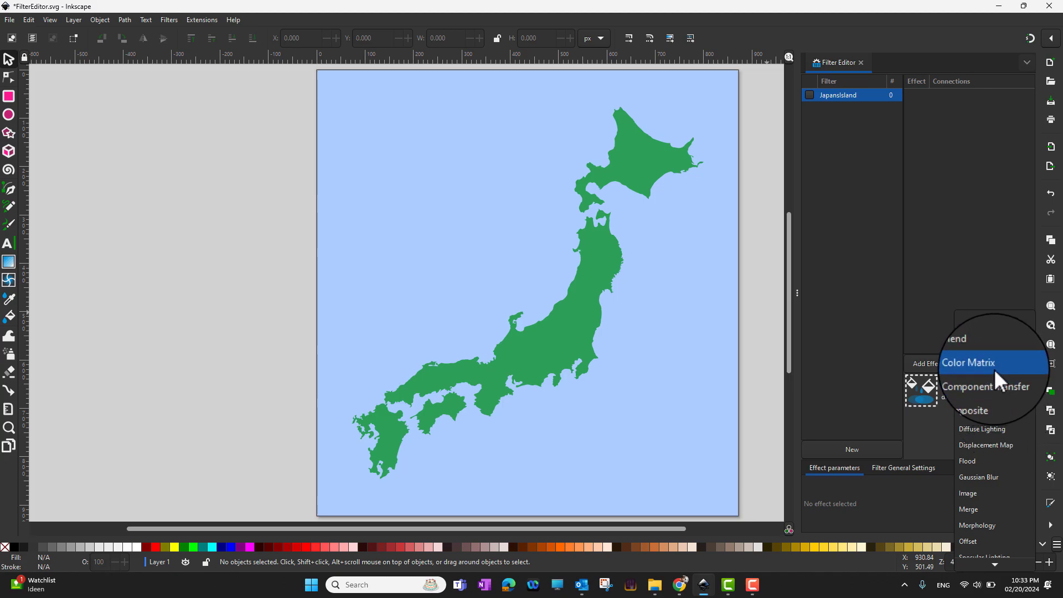
pyautogui.click(983, 509)
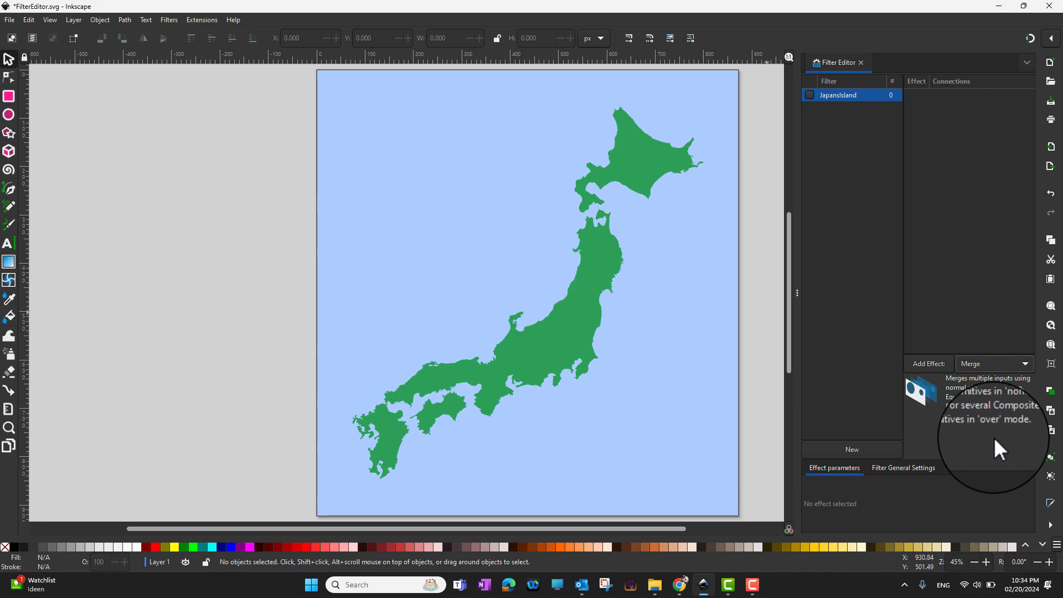
pyautogui.click(1008, 363)
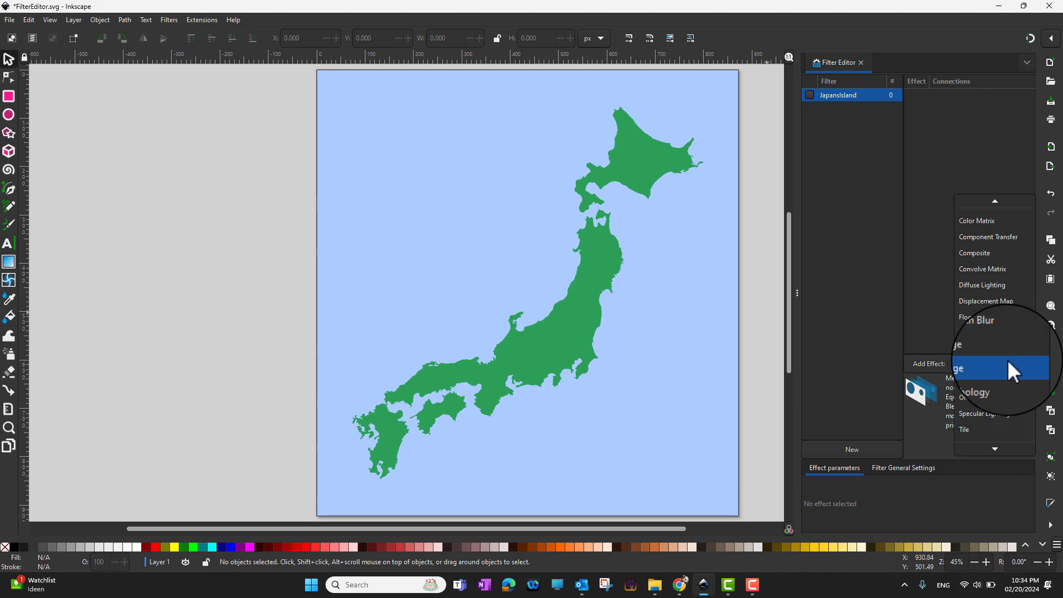
pyautogui.click(1000, 387)
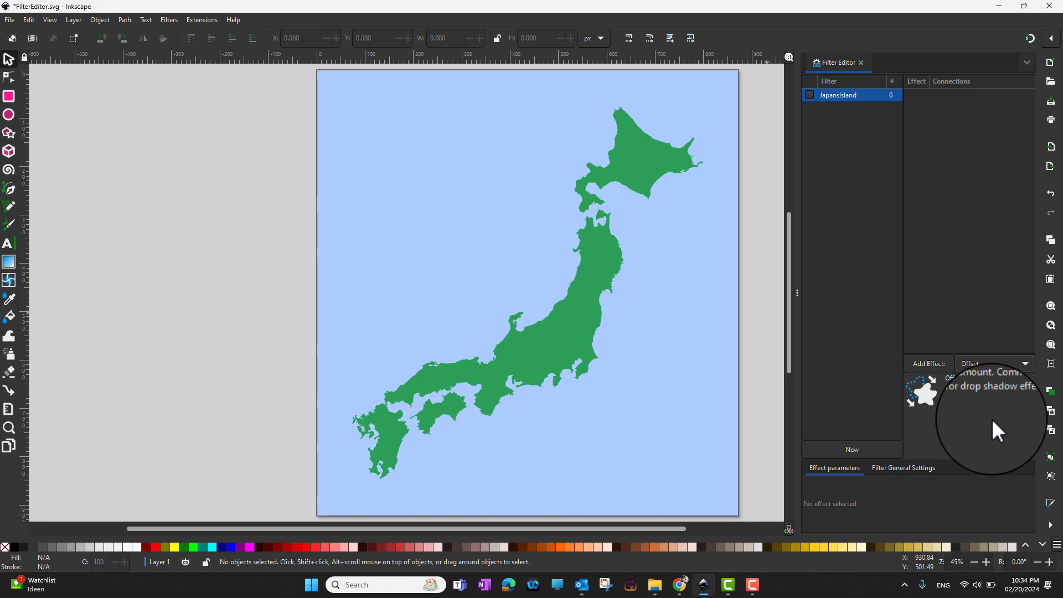
# Add a Gaussian Blur effect to the JapansIsland filter and apply the filter to the green Japan map
pyautogui.click(991, 361)
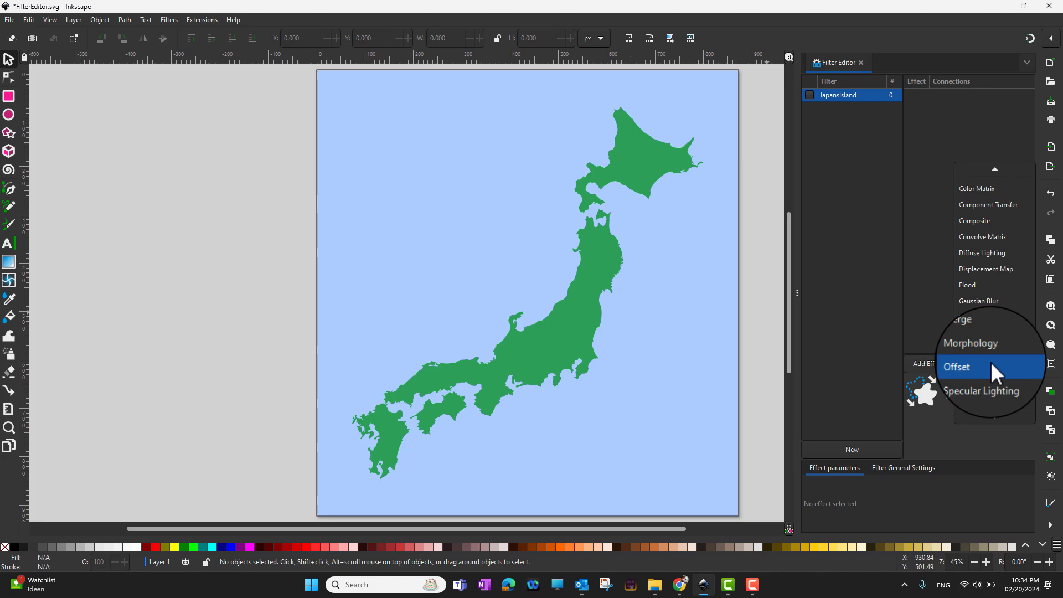
pyautogui.click(998, 301)
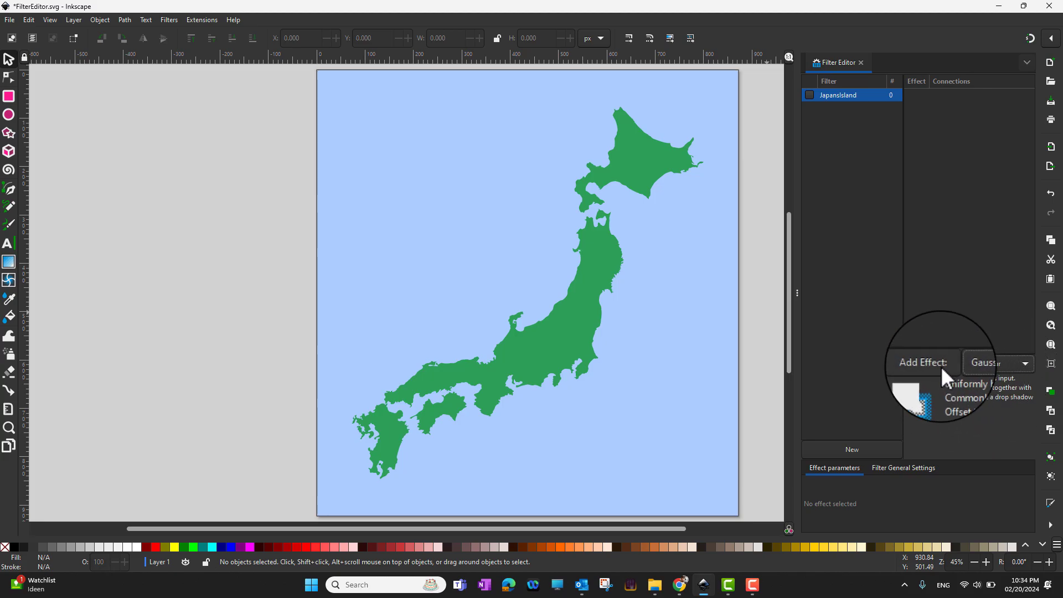
pyautogui.click(932, 364)
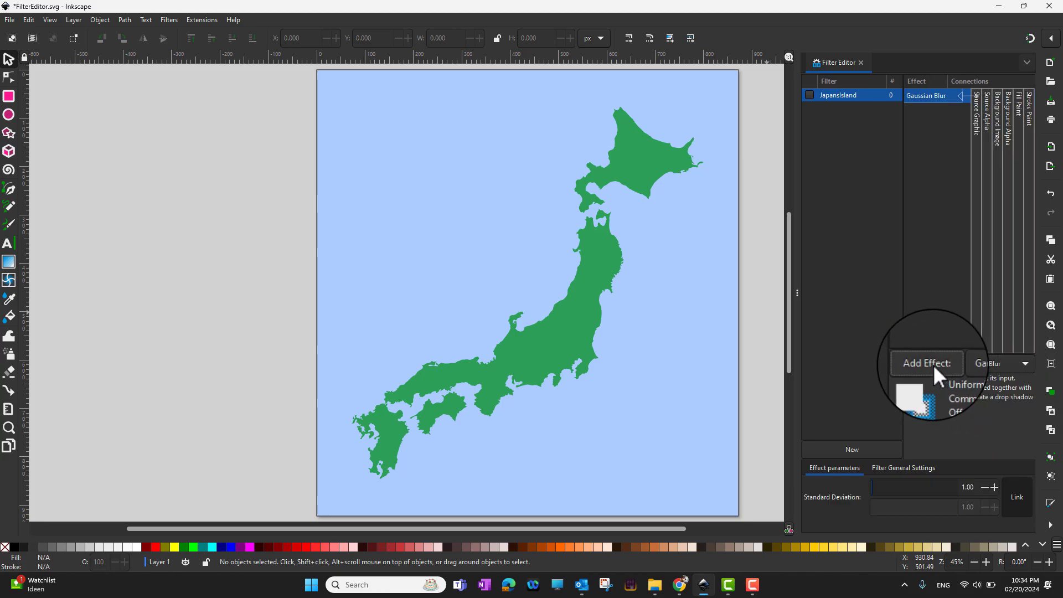
pyautogui.click(608, 256)
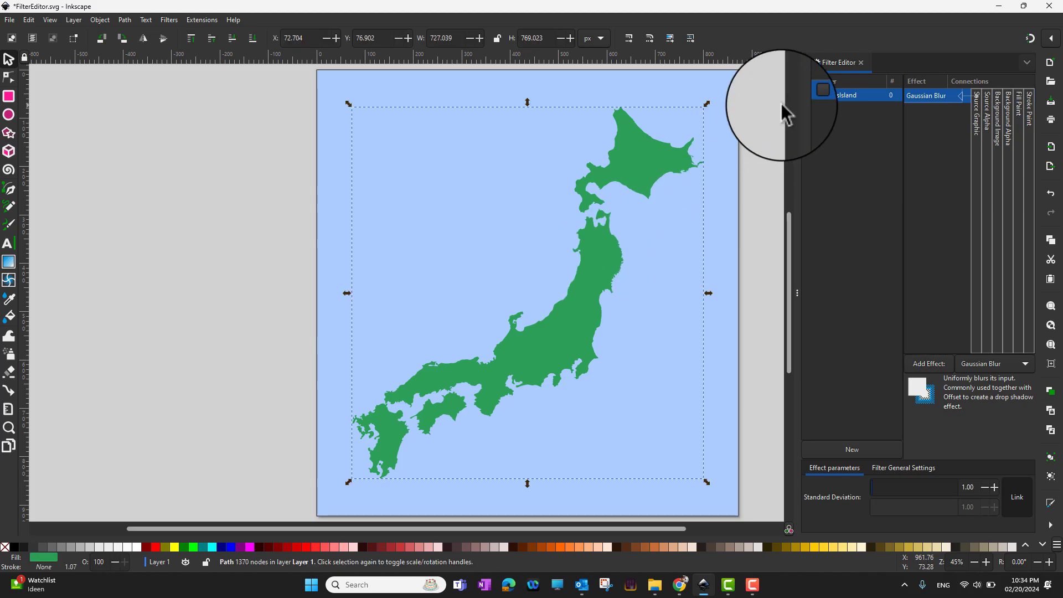
pyautogui.click(810, 95)
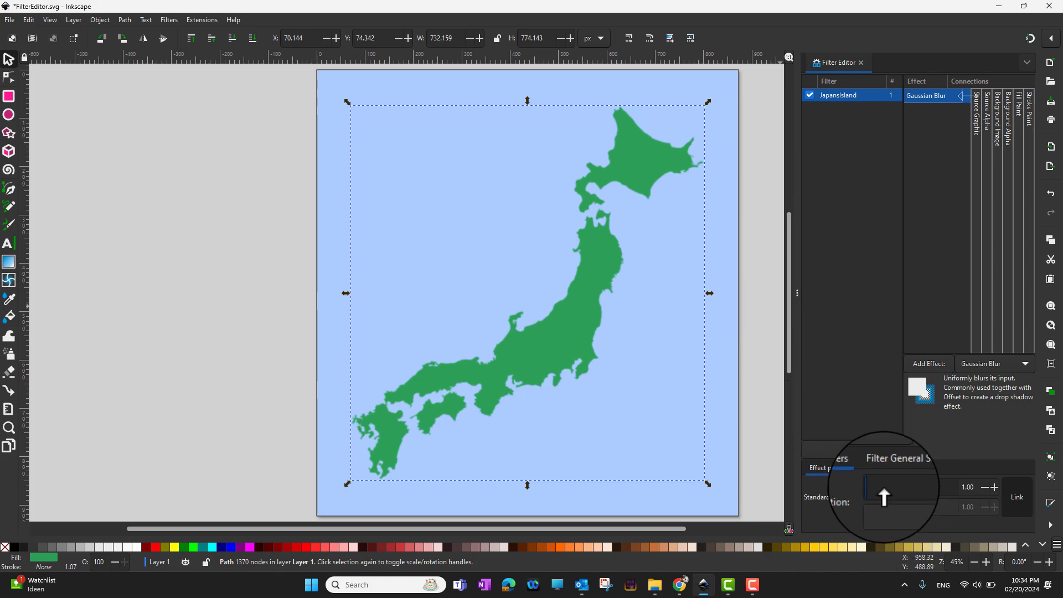
# Raise the Gaussian Blur's linked standard deviation to about 30.63
pyautogui.moveTo(883, 487)
pyautogui.mouseDown()
pyautogui.moveTo(899, 487)
pyautogui.moveTo(871, 487)
pyautogui.mouseUp()
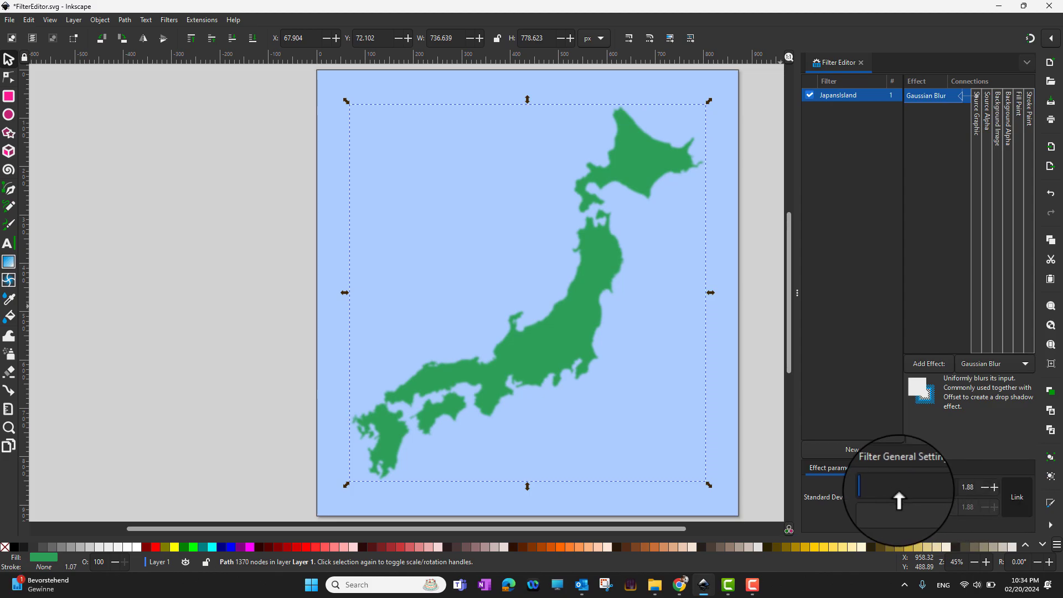
pyautogui.moveTo(871, 494); pyautogui.dragTo(898, 499)
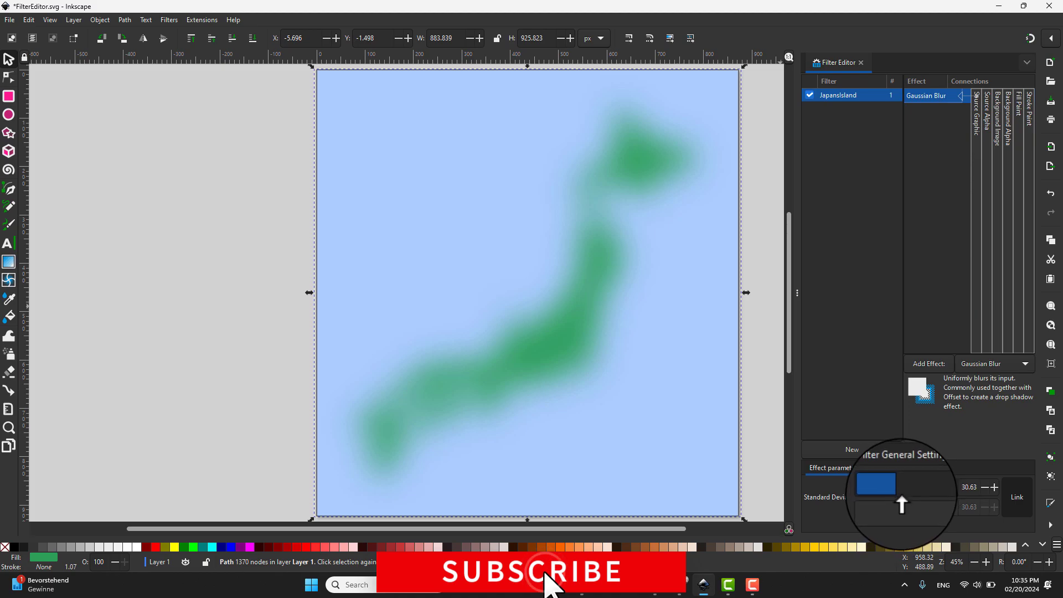
# Unlink the two standard deviation values of the Gaussian Blur and set the horizontal one to 0
pyautogui.click(1018, 500)
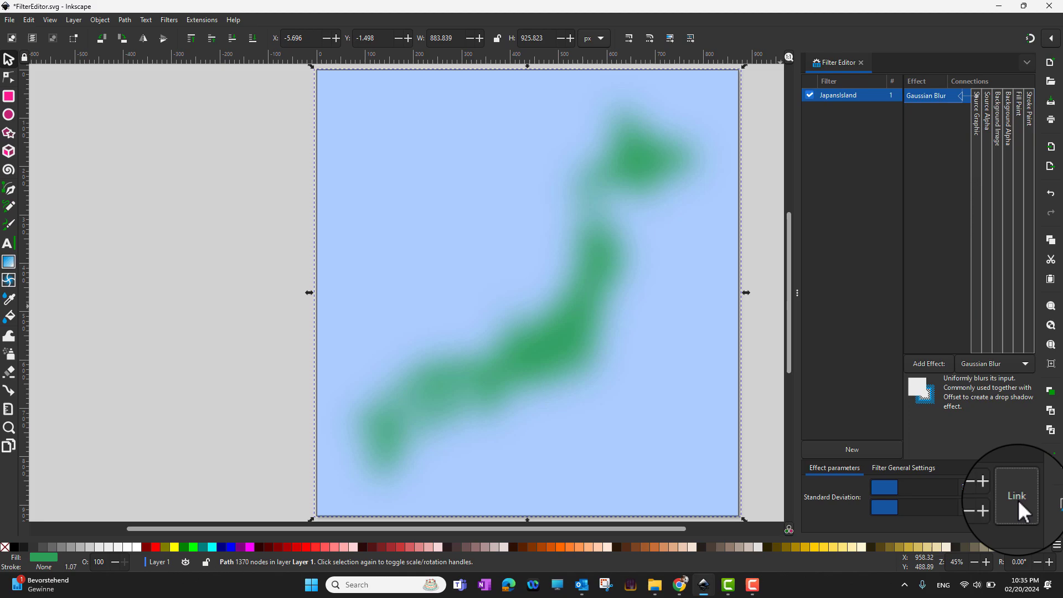
pyautogui.click(966, 490)
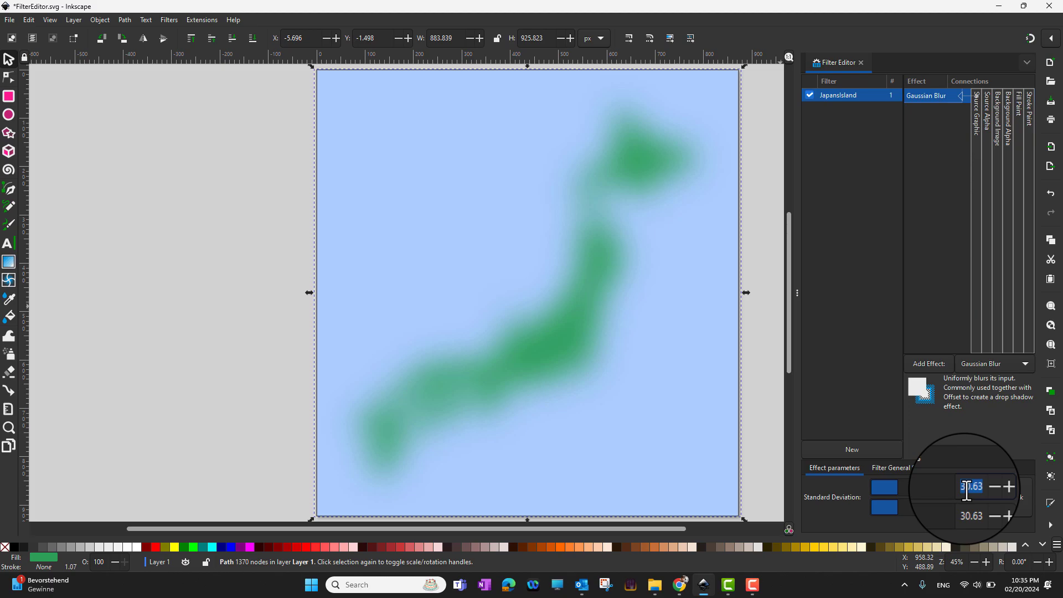
pyautogui.write('0')
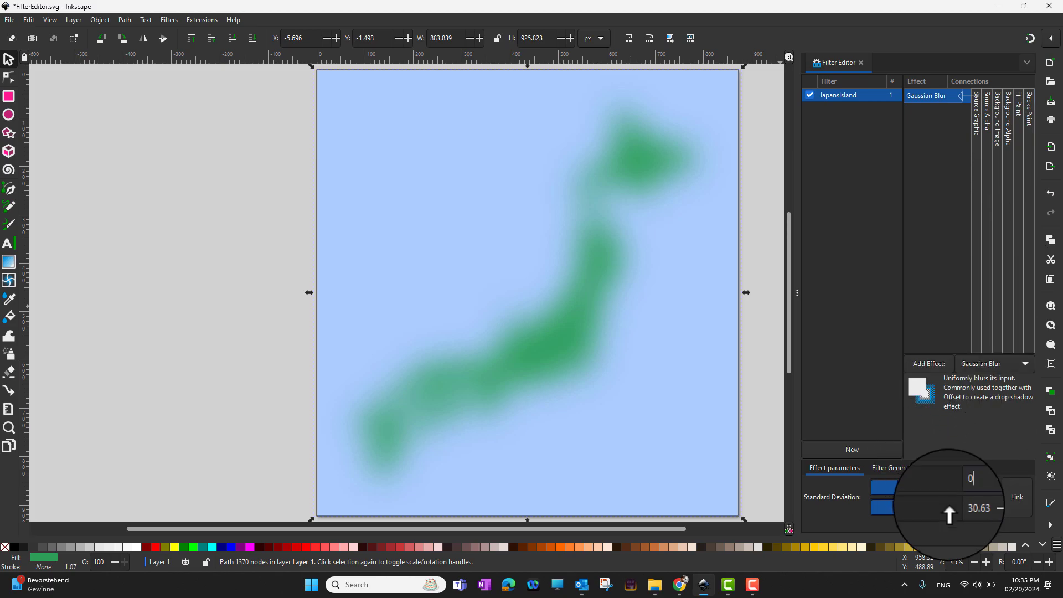
pyautogui.click(974, 510)
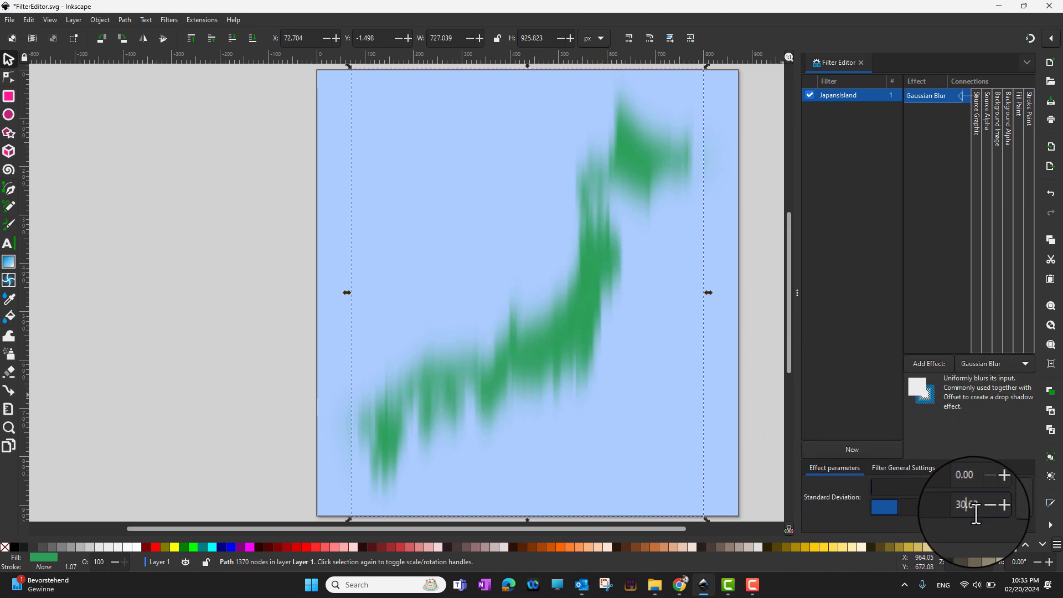
# Set both the horizontal and vertical standard deviation of the Gaussian Blur to 10
pyautogui.click(970, 485)
pyautogui.doubleClick(970, 486)
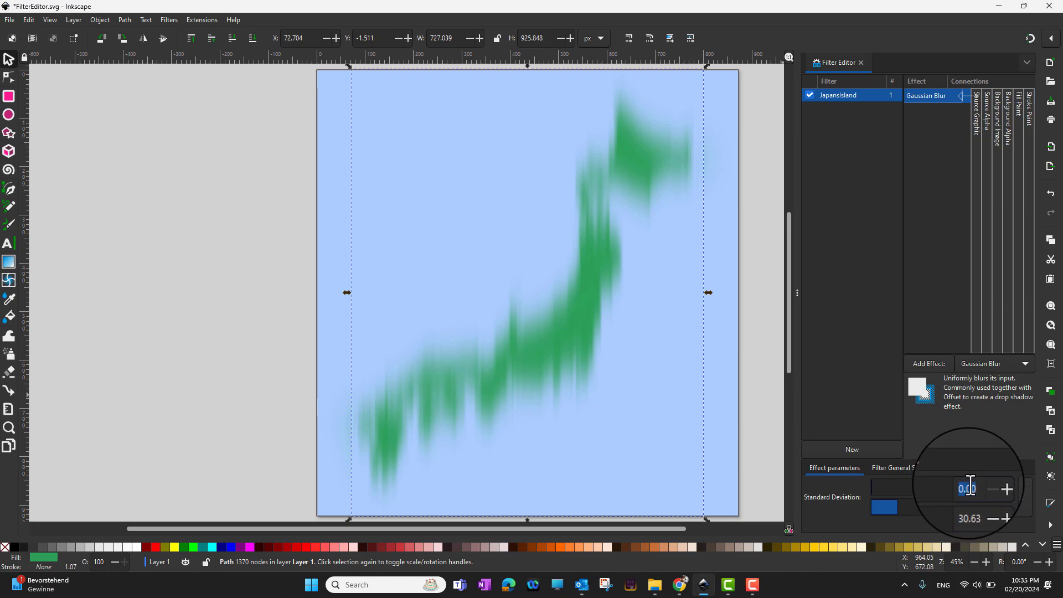
pyautogui.write('10')
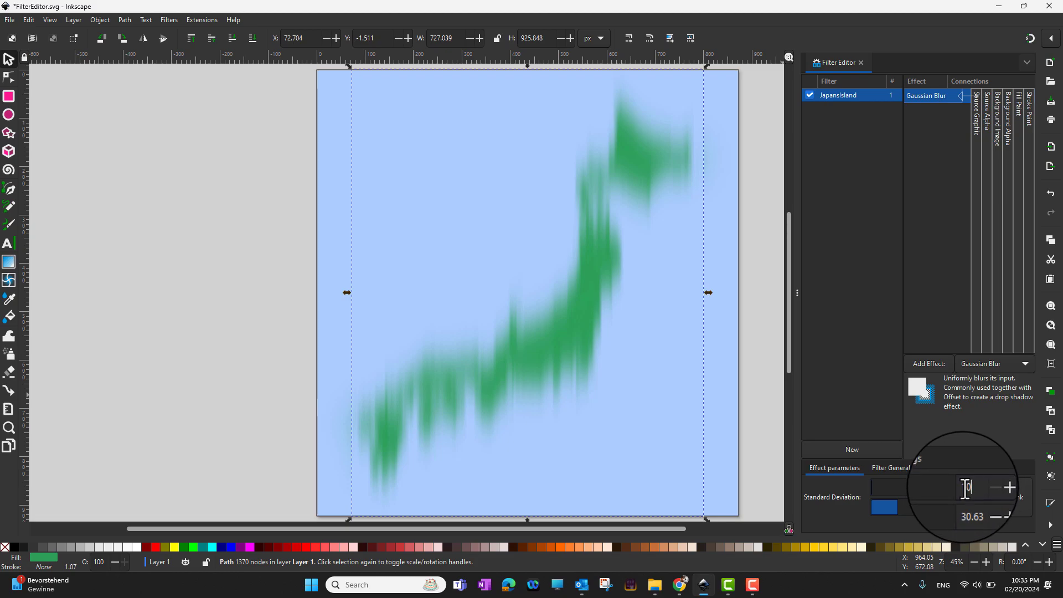
pyautogui.click(973, 505)
pyautogui.doubleClick(969, 505)
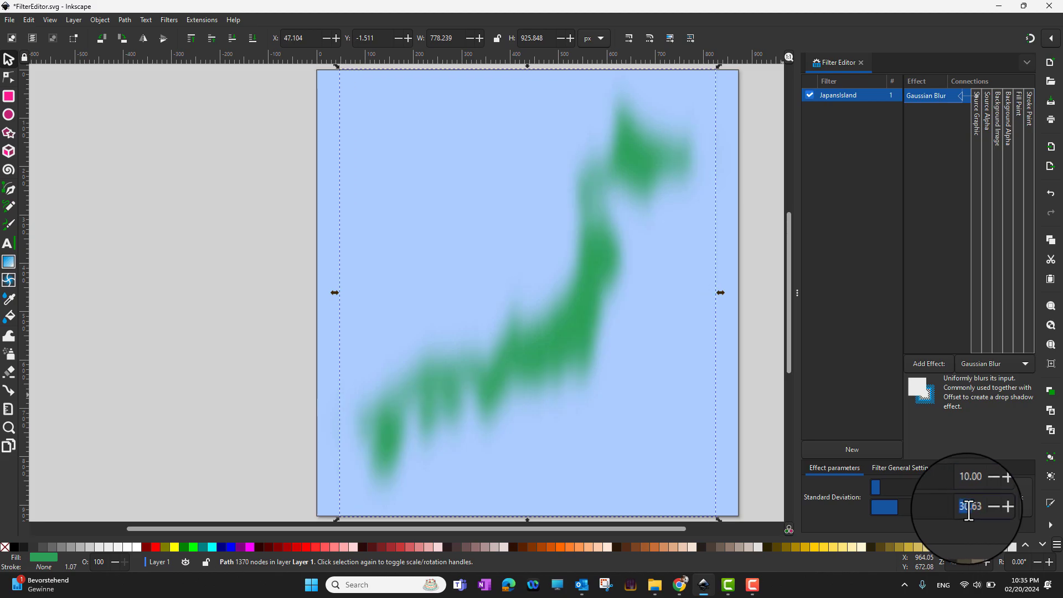
pyautogui.write('10')
pyautogui.press('Return')
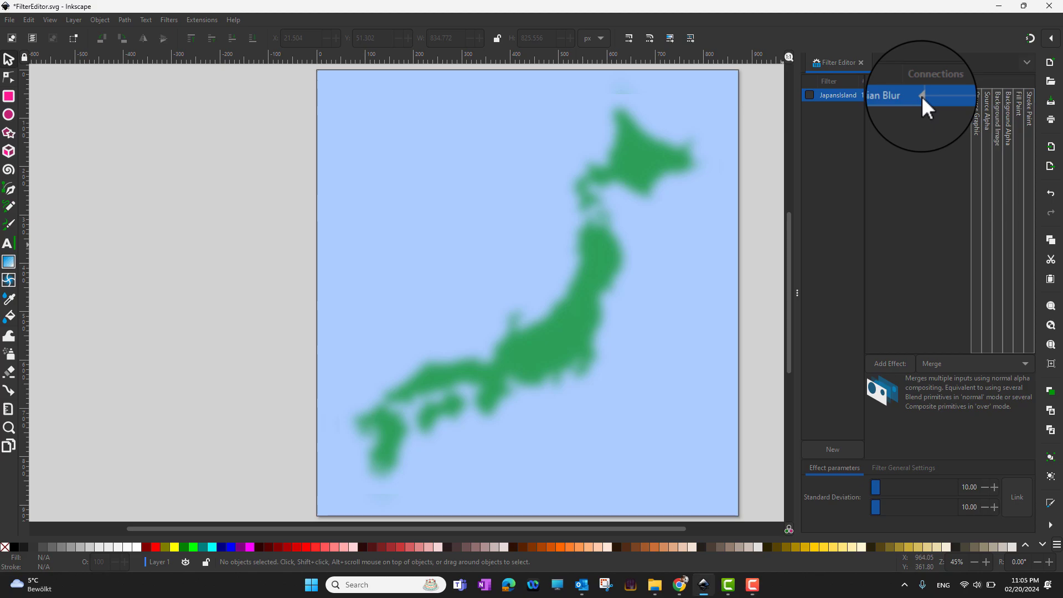
# Connect the Gaussian Blur's input to Source Alpha and add an Offset effect to the filter
pyautogui.moveTo(921, 96); pyautogui.dragTo(989, 96)
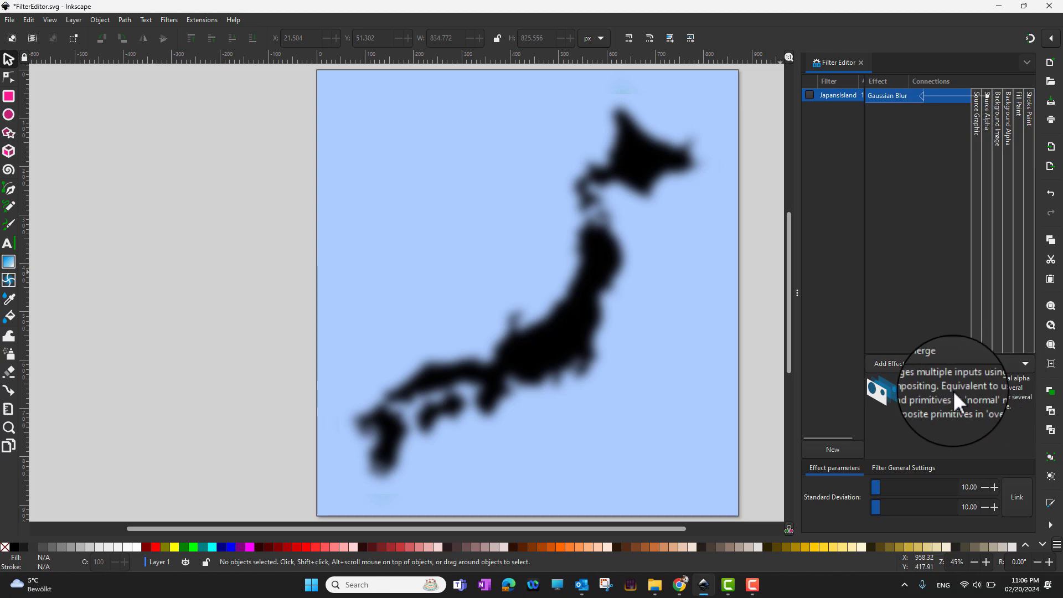
pyautogui.click(935, 365)
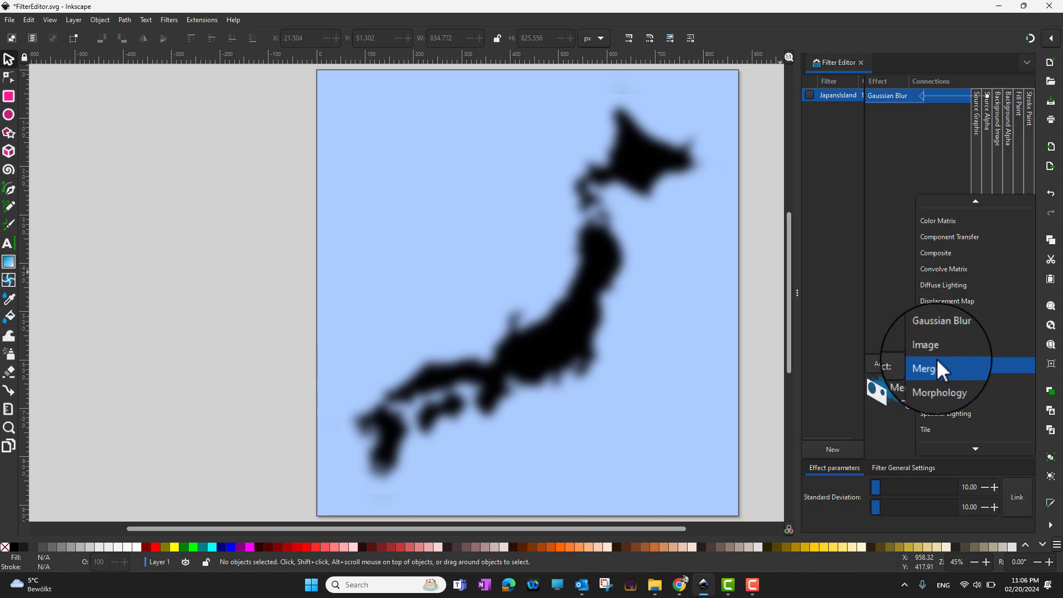
pyautogui.click(945, 396)
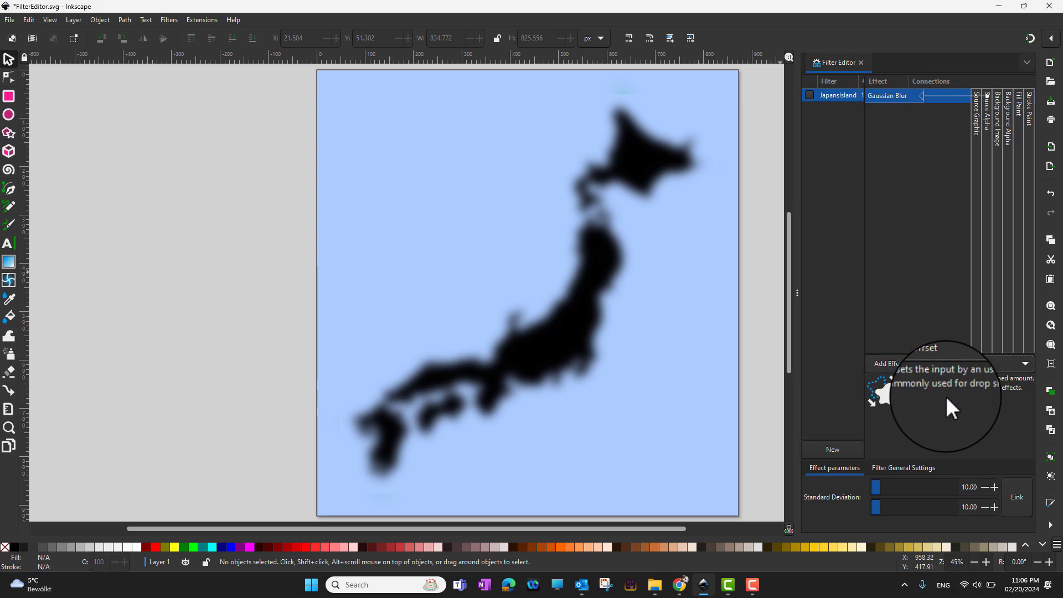
pyautogui.click(896, 364)
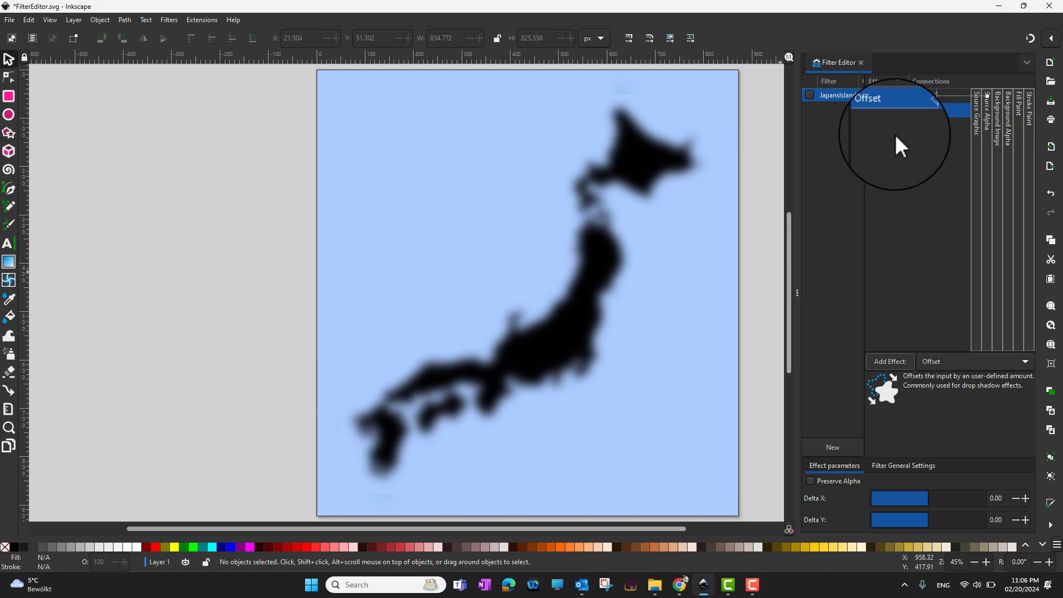
# Set both Delta X and Delta Y of the Offset effect to 5
pyautogui.moveTo(895, 134); pyautogui.dragTo(895, 134)
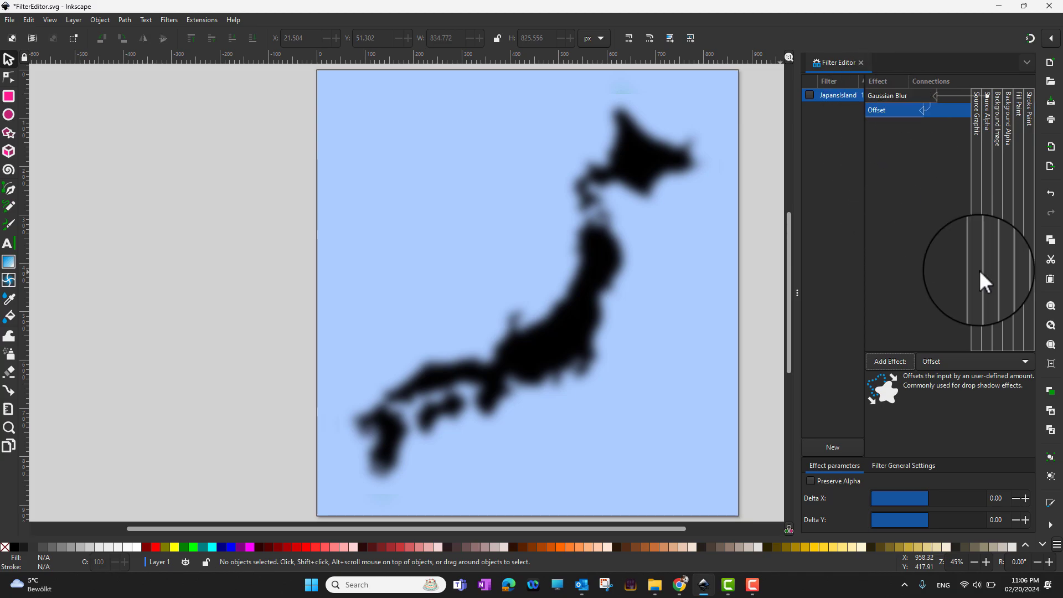
pyautogui.doubleClick(997, 499)
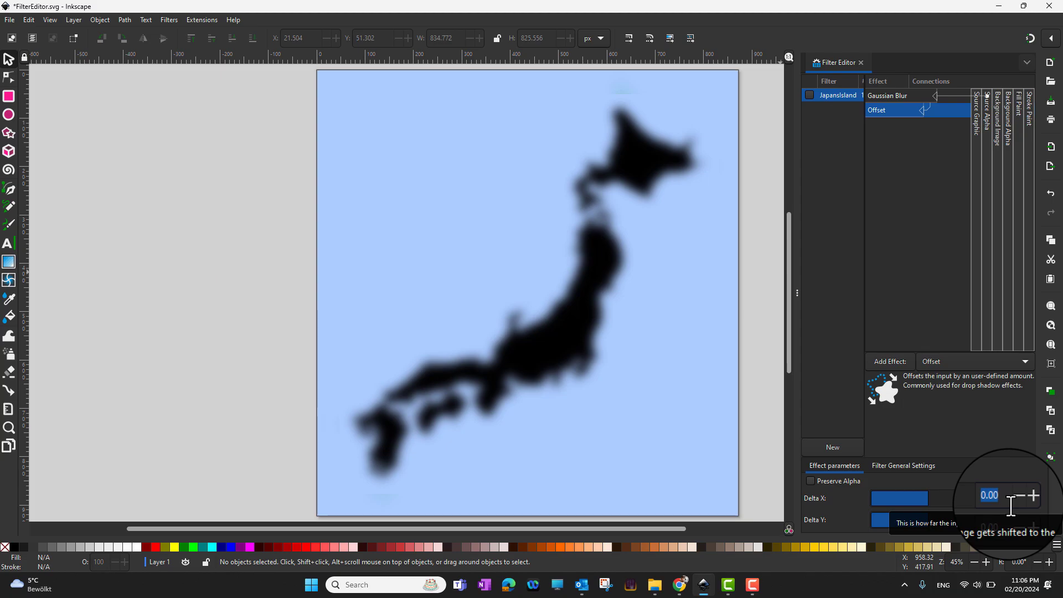
pyautogui.write('5')
pyautogui.press('Return')
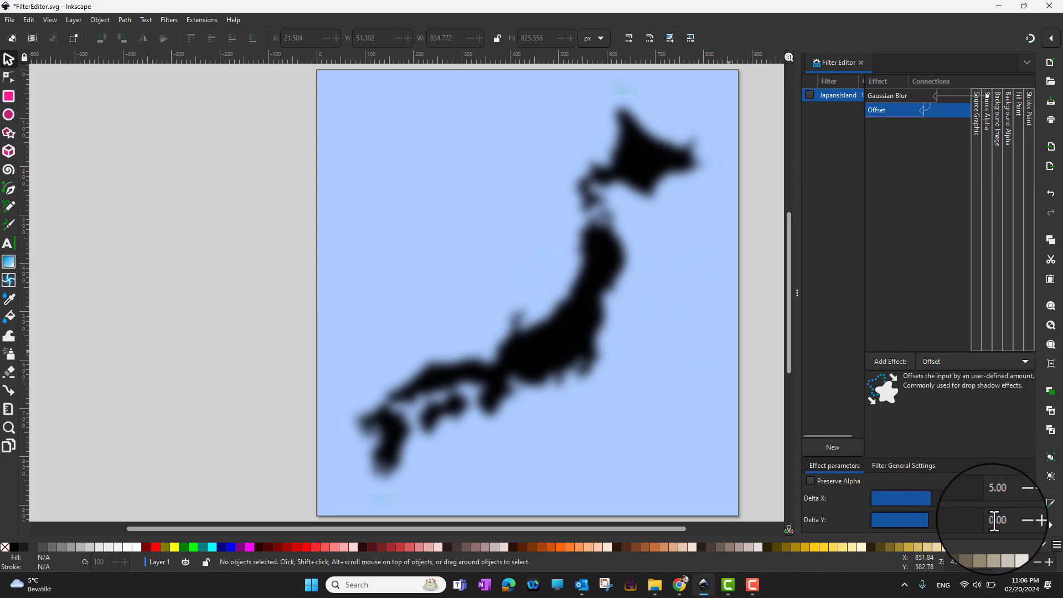
pyautogui.doubleClick(999, 520)
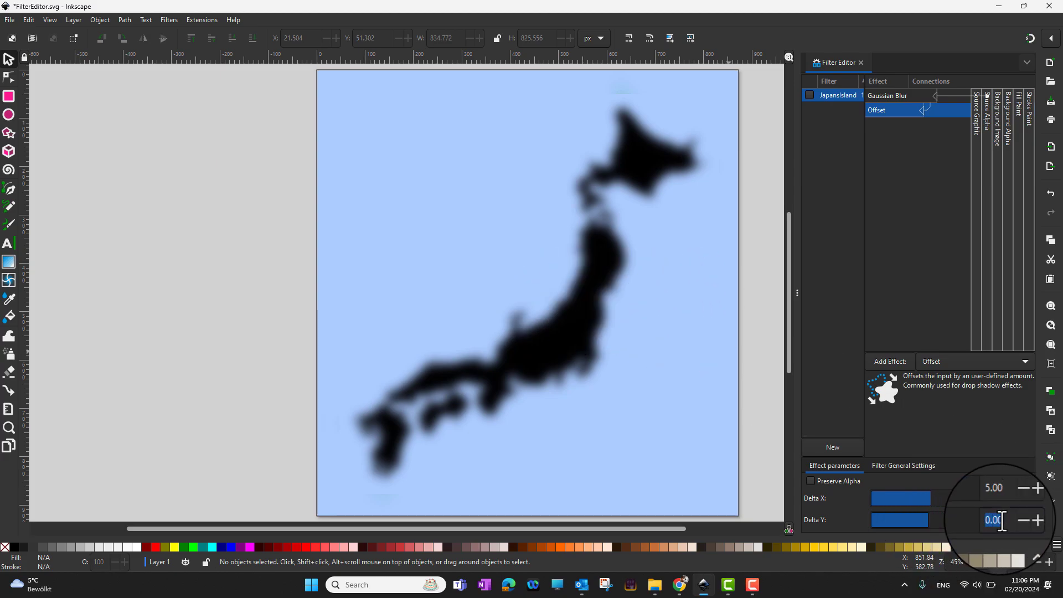
pyautogui.write('5')
pyautogui.press('Return')
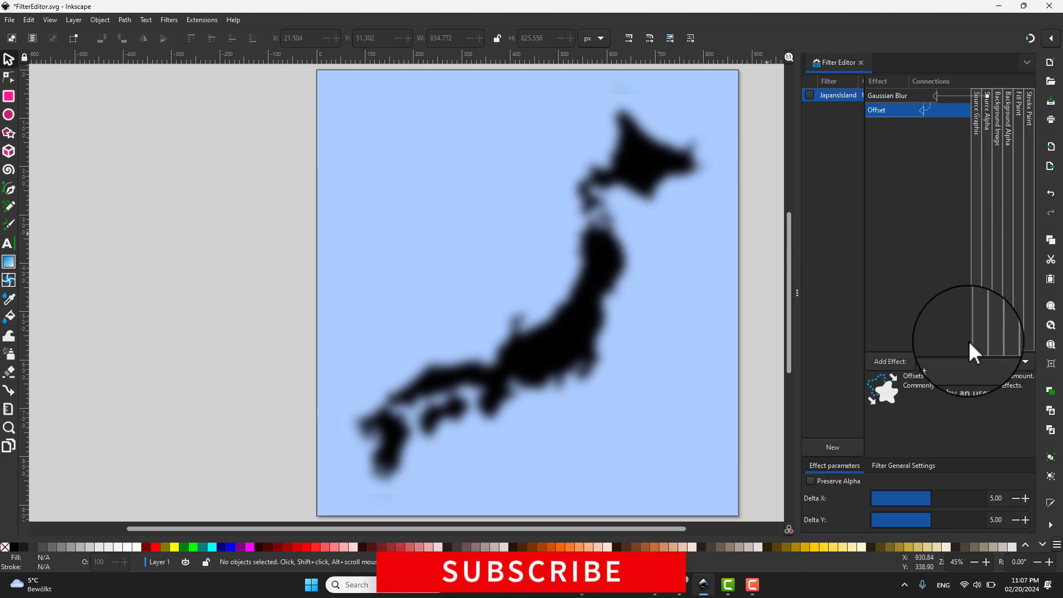
# Add a Merge effect and connect its inputs to the Offset result and Source Graphic
pyautogui.click(968, 363)
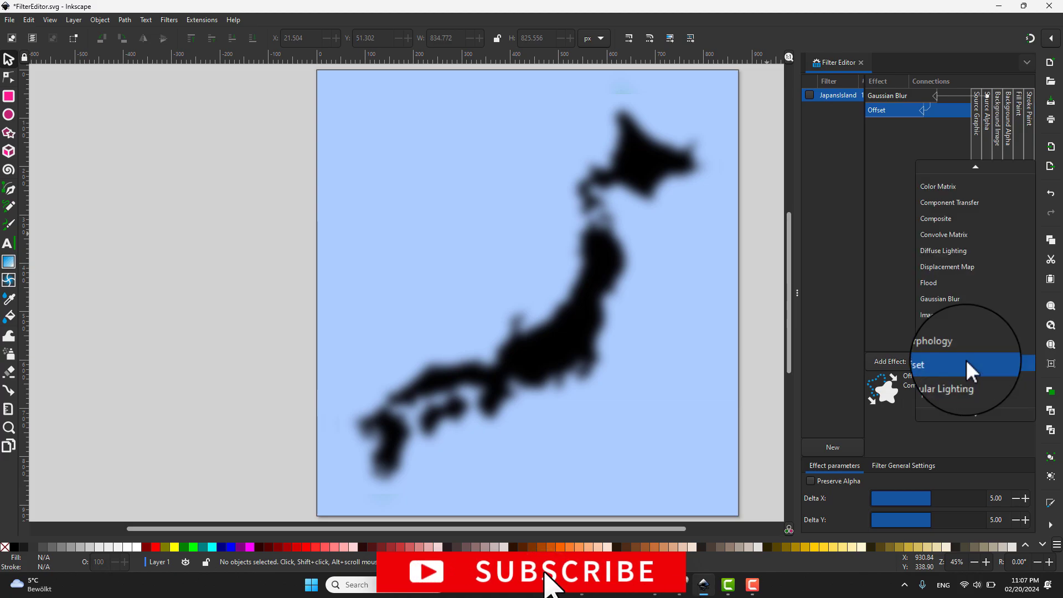
pyautogui.click(948, 331)
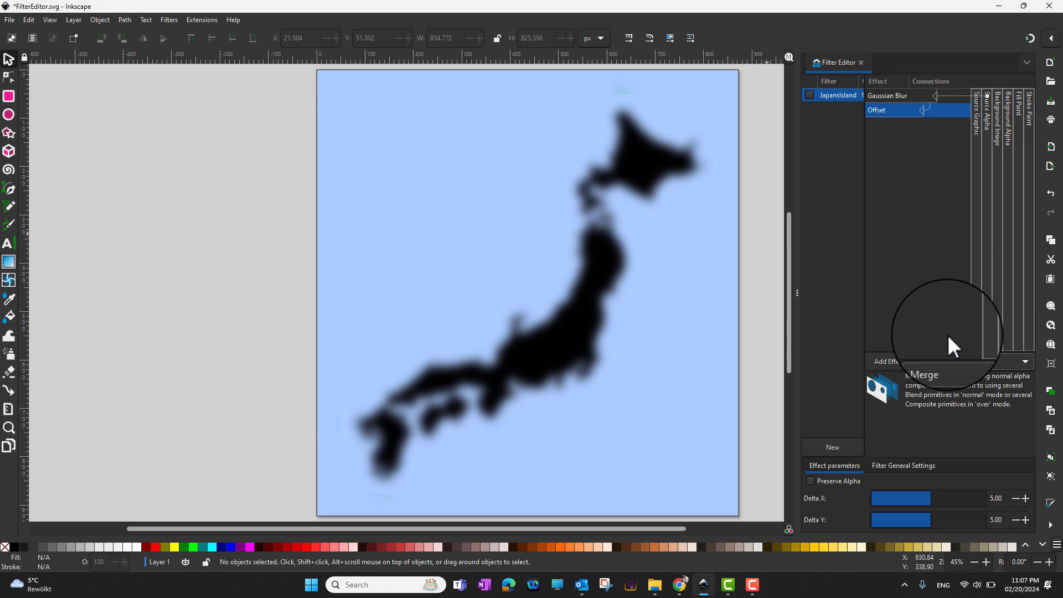
pyautogui.click(903, 360)
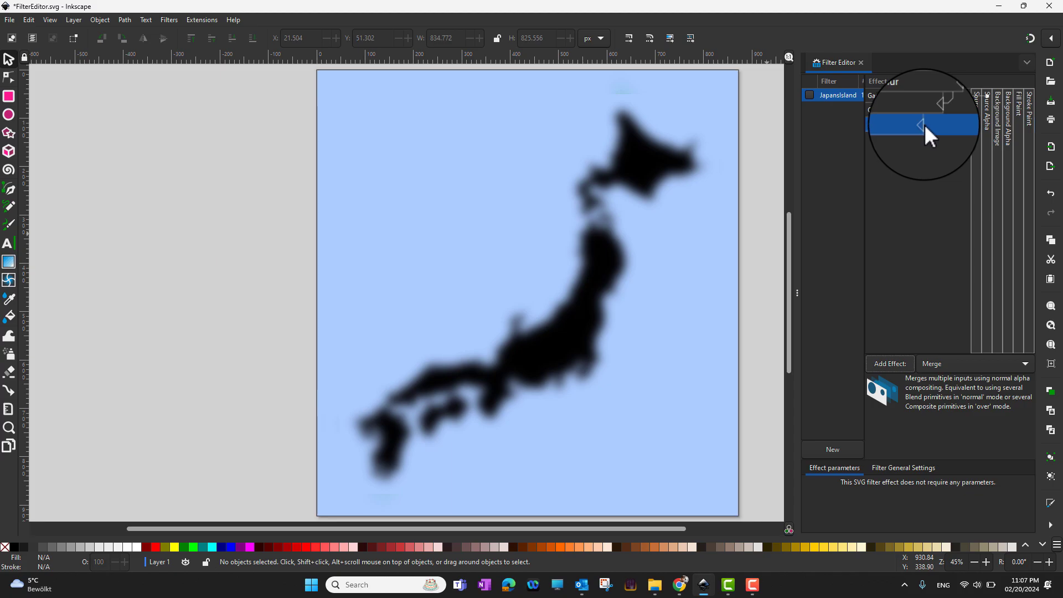
pyautogui.moveTo(920, 124); pyautogui.dragTo(937, 109)
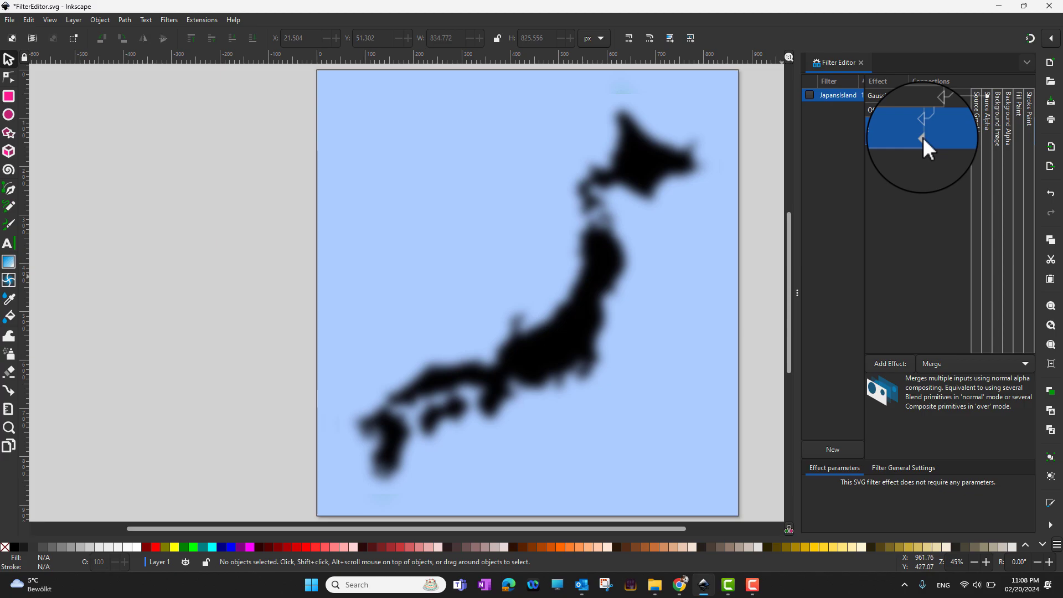
pyautogui.moveTo(923, 137); pyautogui.dragTo(975, 139)
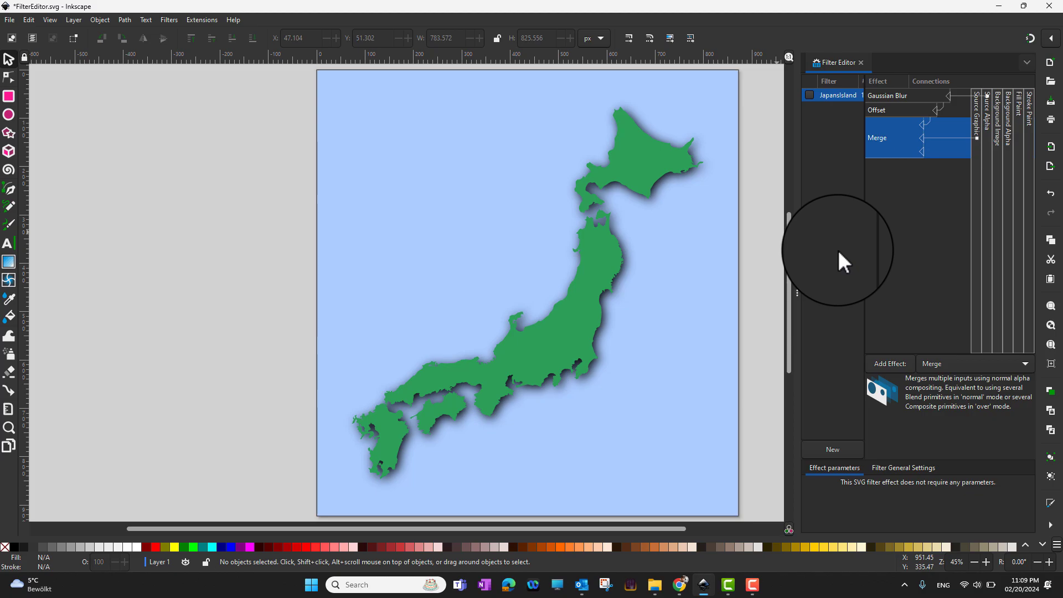
# Select the Japan map and switch its filter off and on again to compare the shadow
pyautogui.click(595, 227)
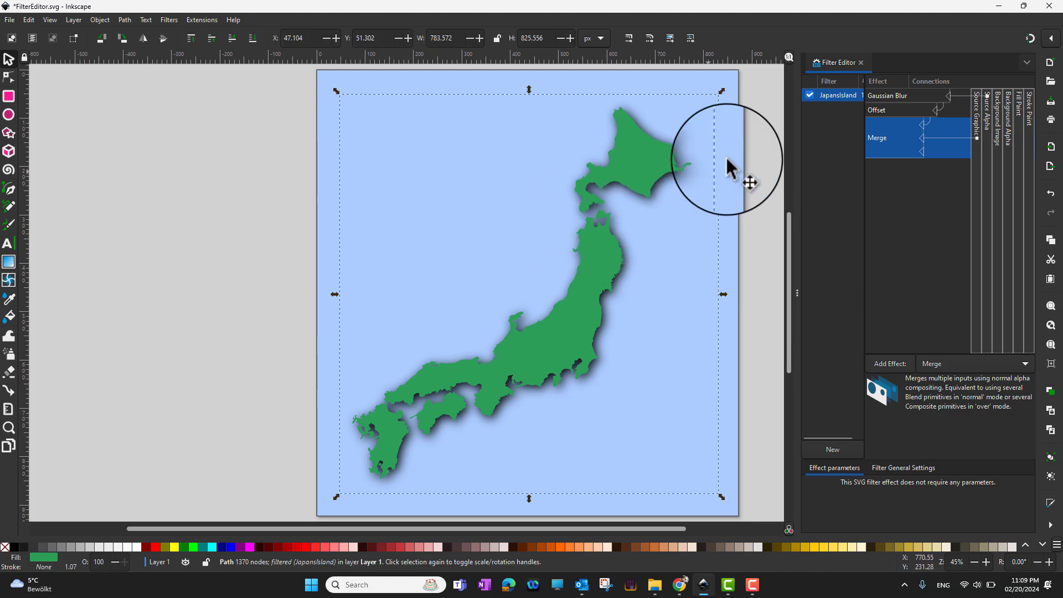
pyautogui.click(810, 96)
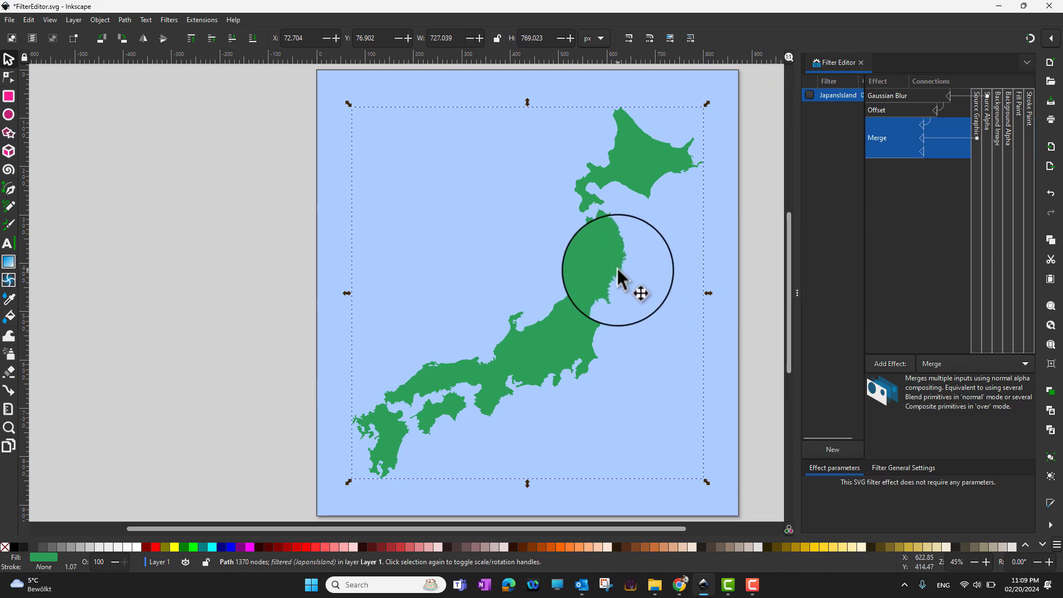
pyautogui.click(811, 95)
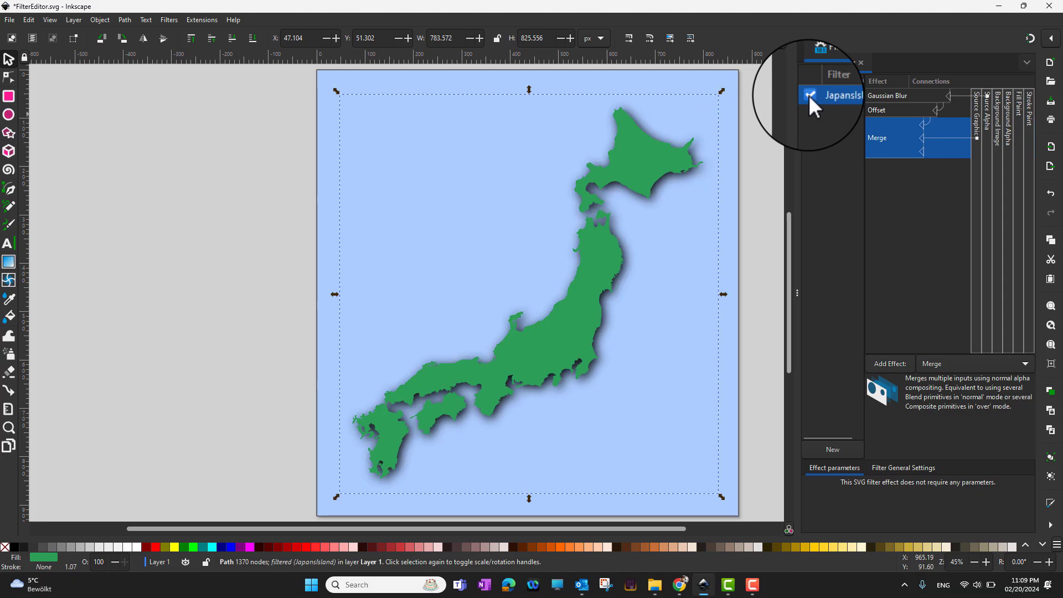
# Set the horizontal standard deviation of the Gaussian Blur to 3
pyautogui.click(882, 95)
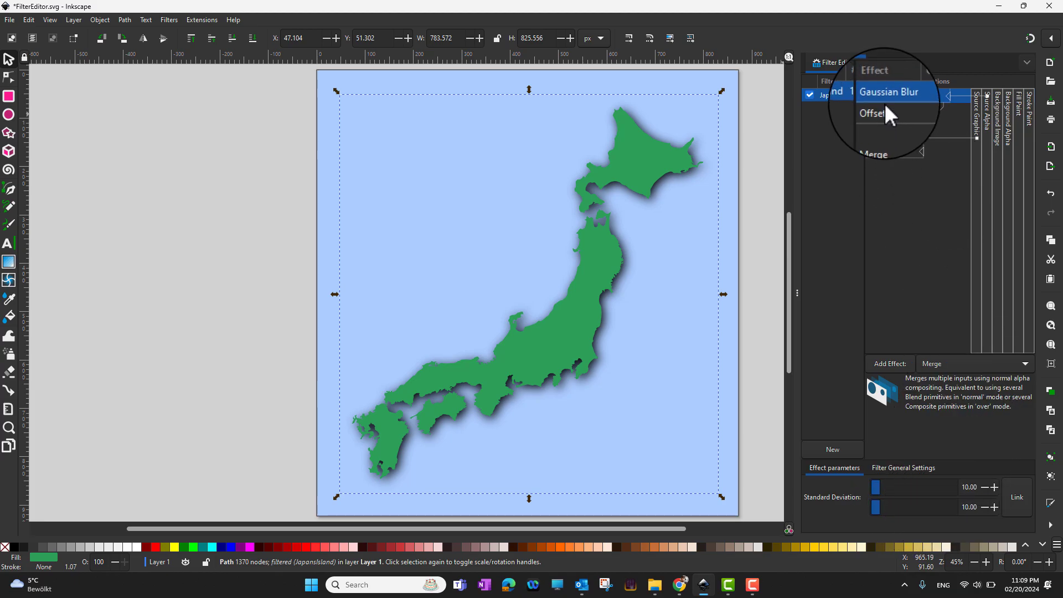
pyautogui.moveTo(962, 488); pyautogui.dragTo(969, 487)
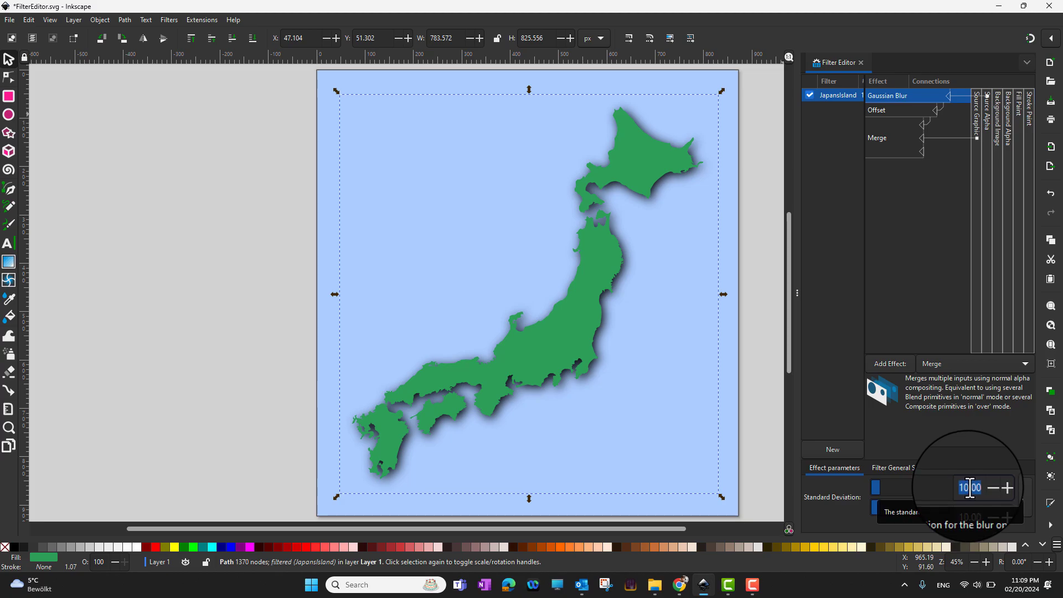
pyautogui.write('3')
pyautogui.press('Return')
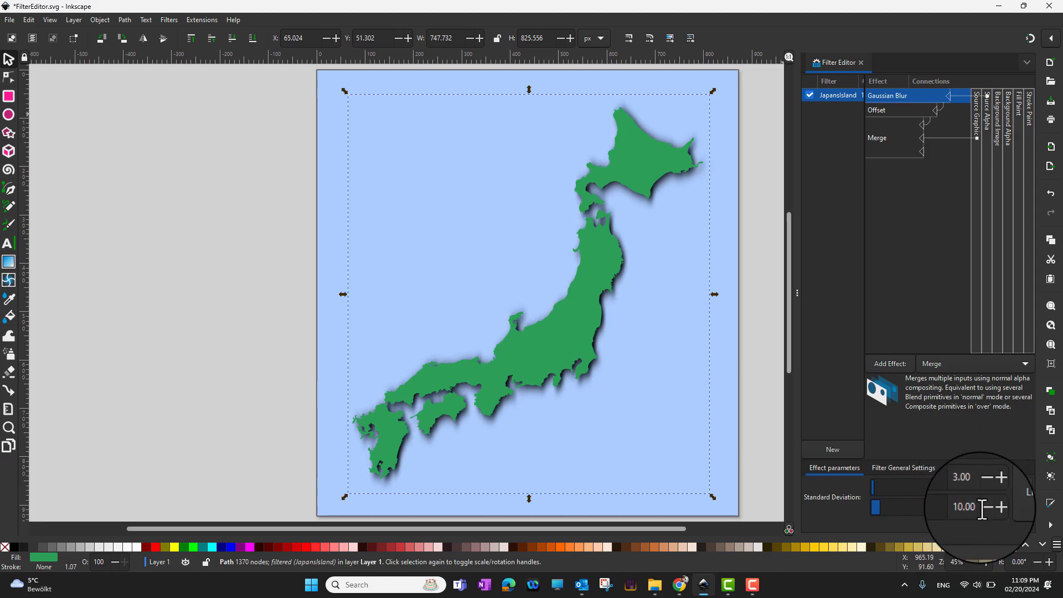
# Link the two standard deviation values of the Gaussian Blur and set the shared value to 3
pyautogui.doubleClick(968, 487)
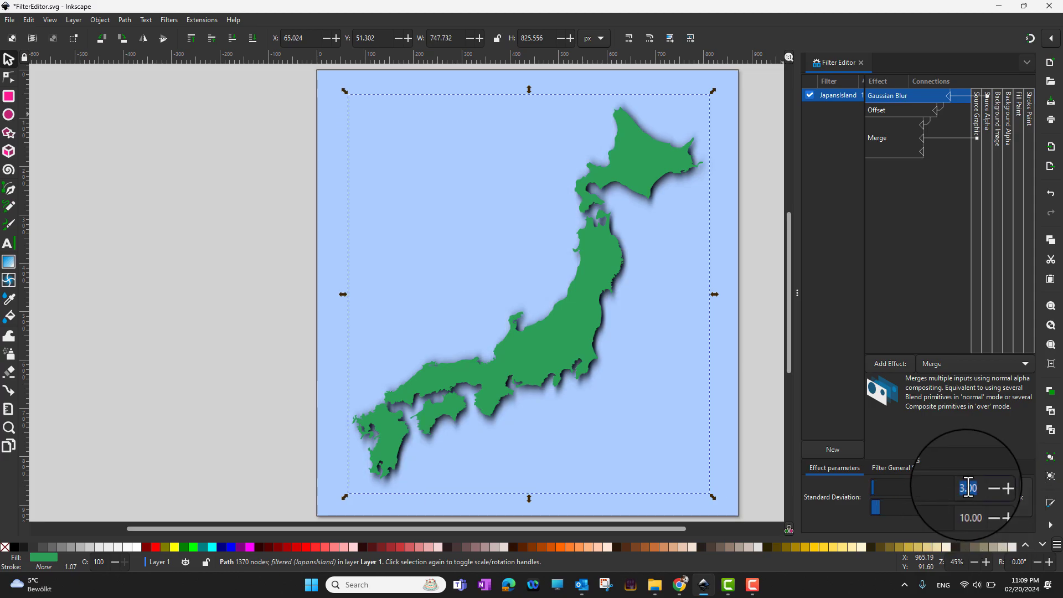
pyautogui.click(1016, 493)
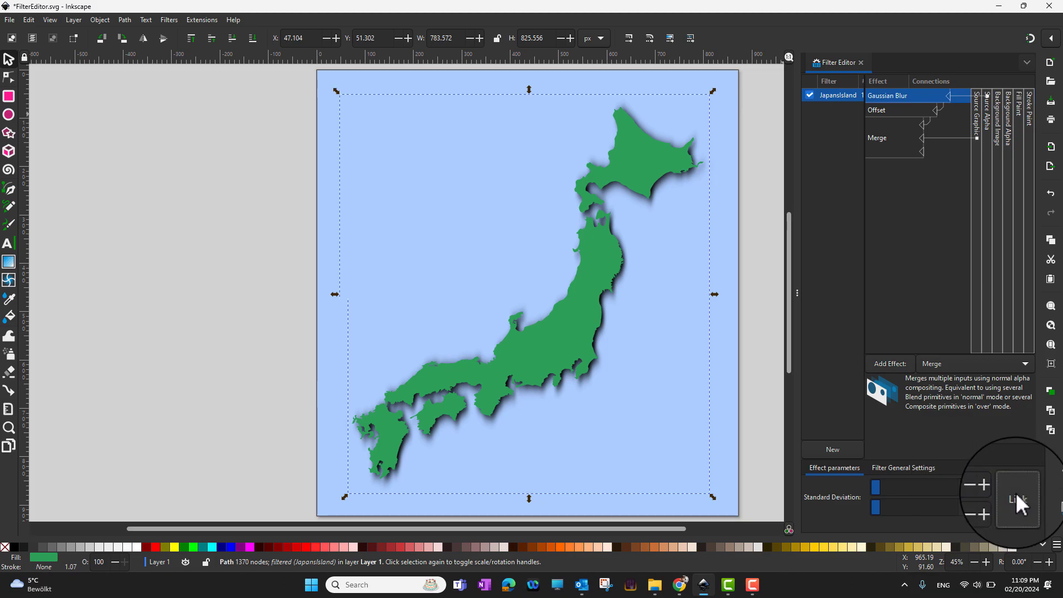
pyautogui.click(1016, 493)
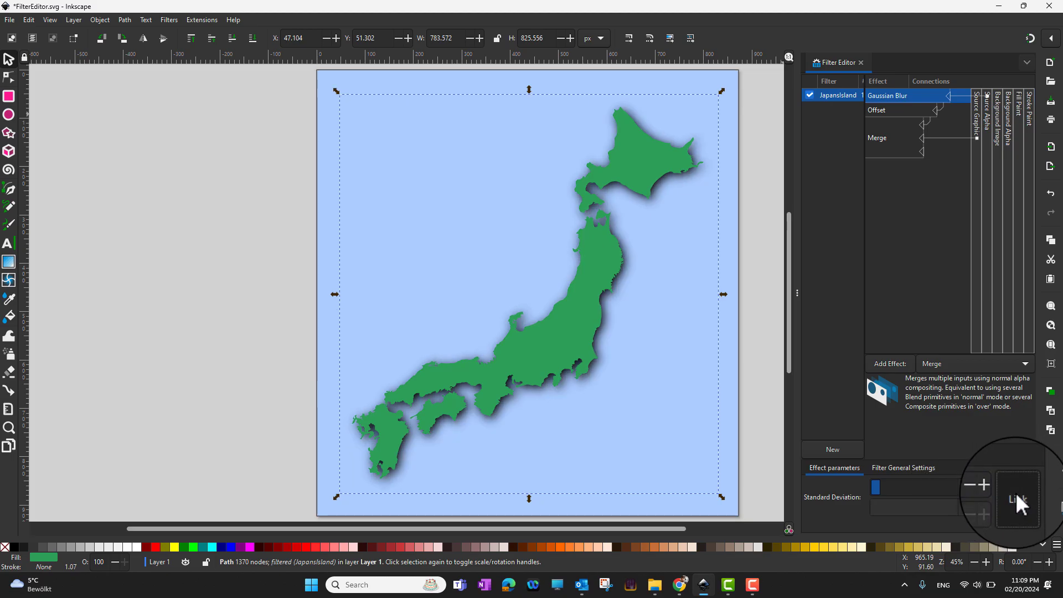
pyautogui.doubleClick(972, 486)
pyautogui.write('3')
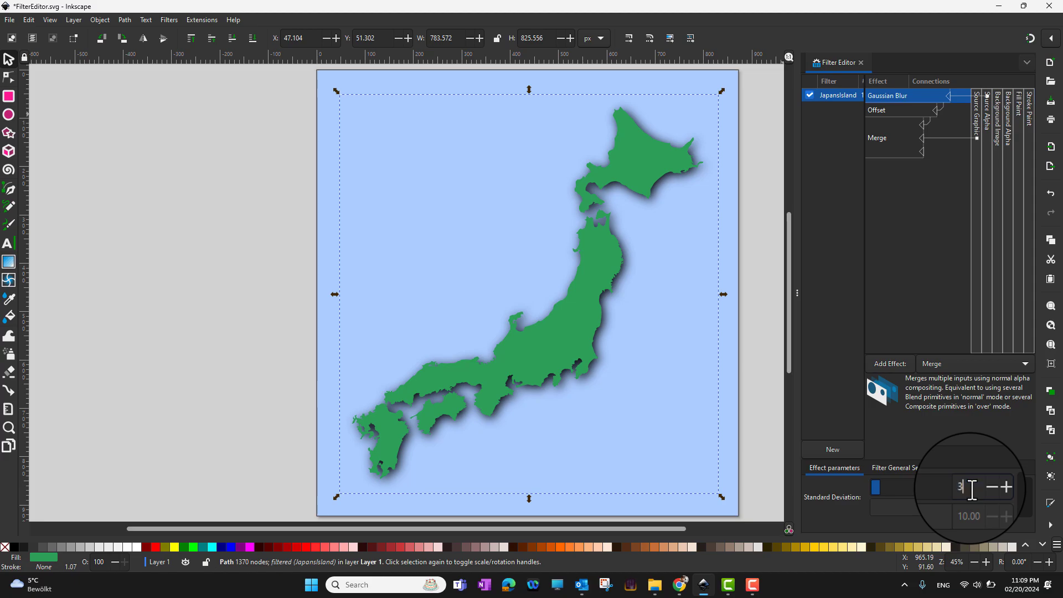
pyautogui.press('Return')
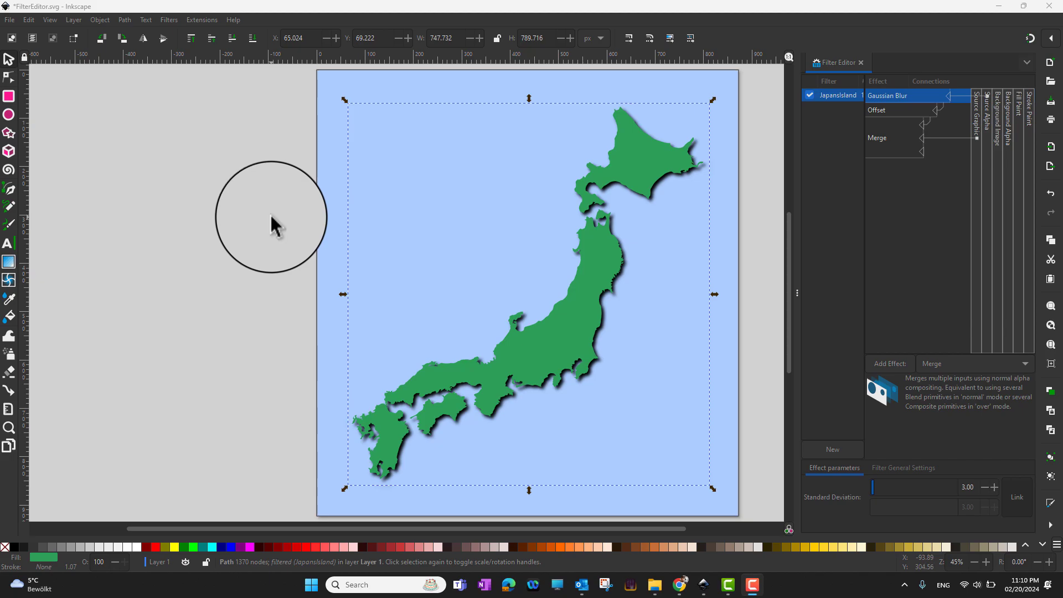
pyautogui.click(169, 20)
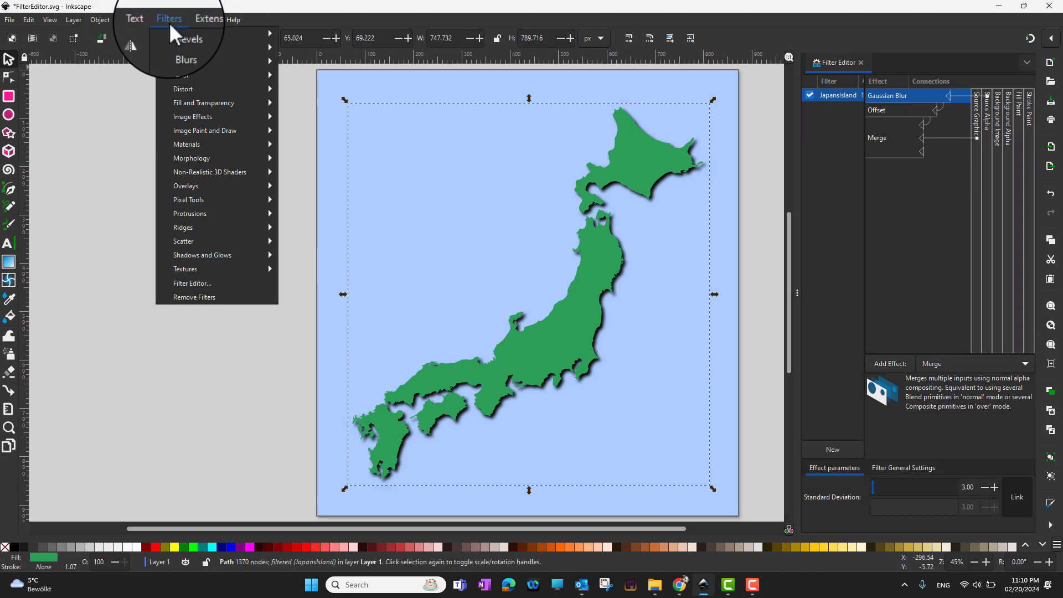
pyautogui.moveTo(176, 34)
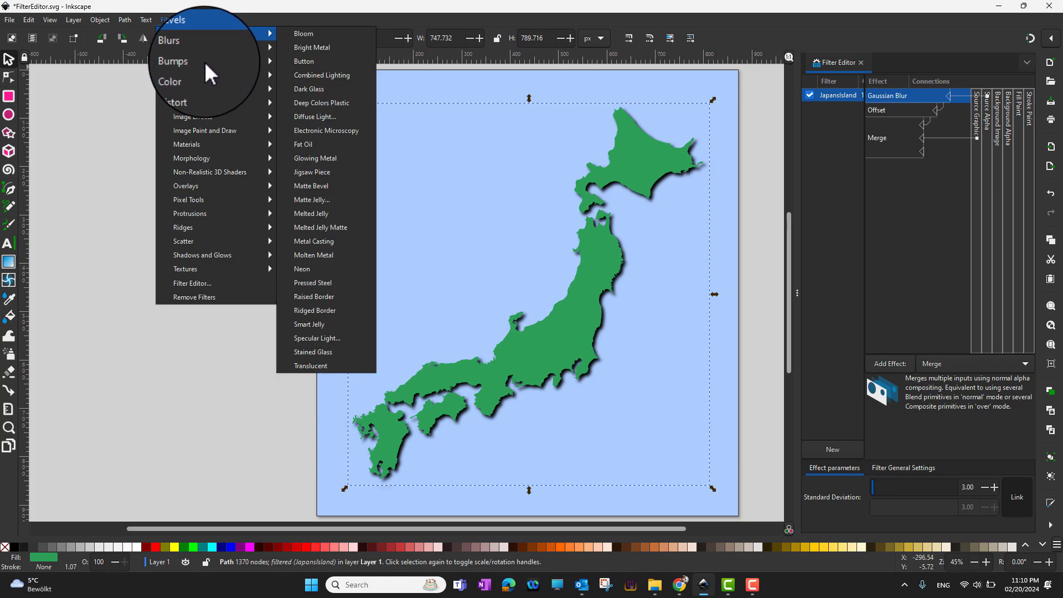
pyautogui.moveTo(202, 76)
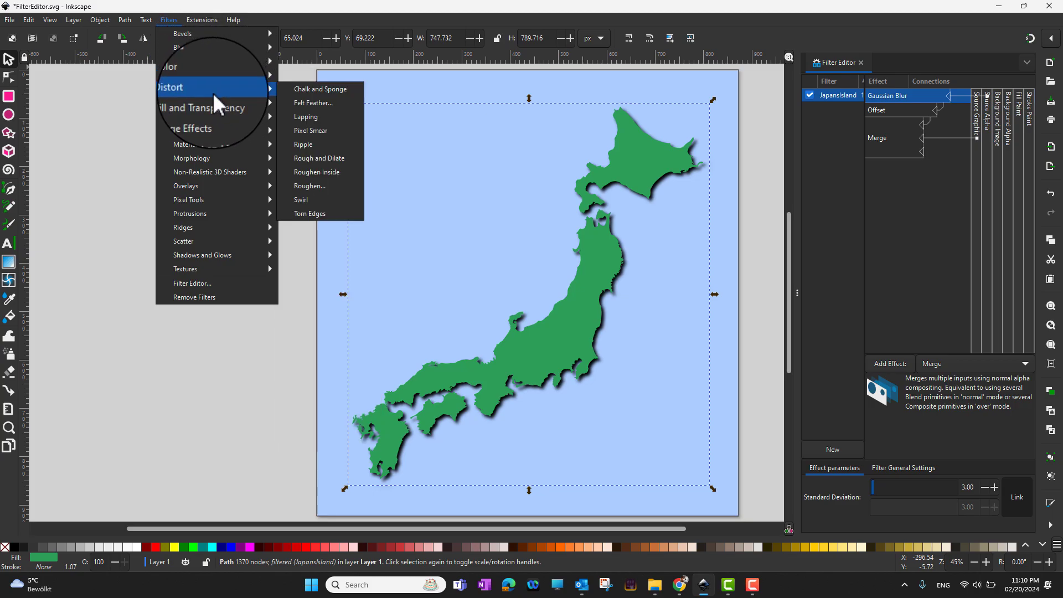
pyautogui.moveTo(215, 103)
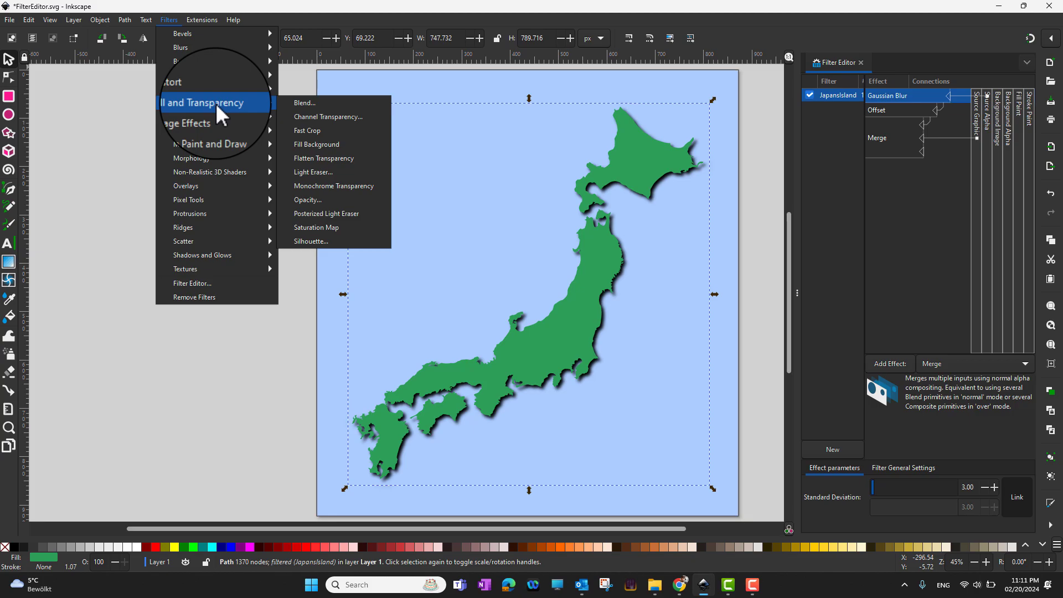
pyautogui.moveTo(237, 22)
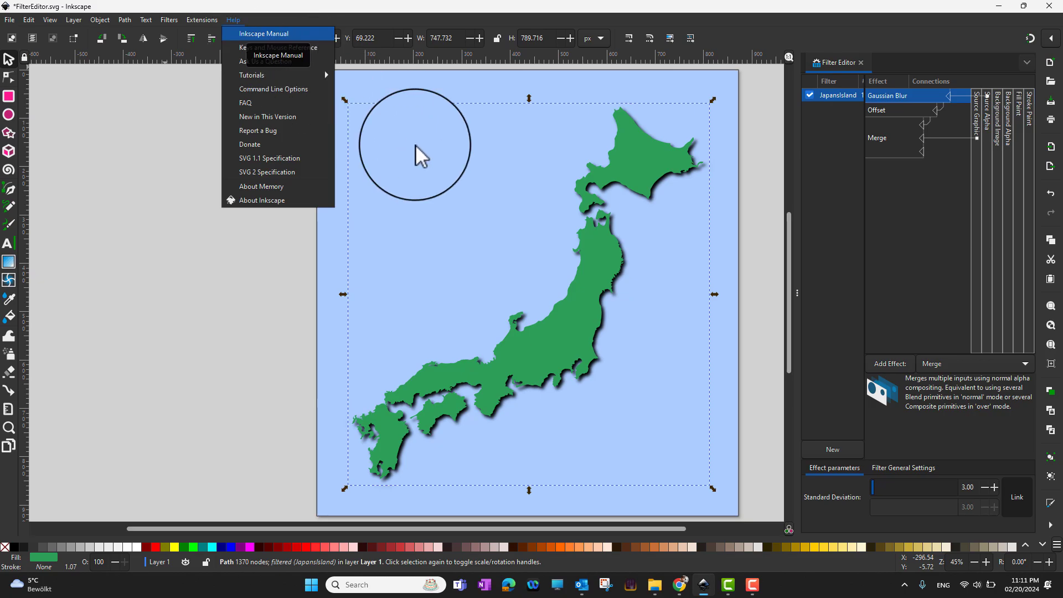
pyautogui.click(765, 390)
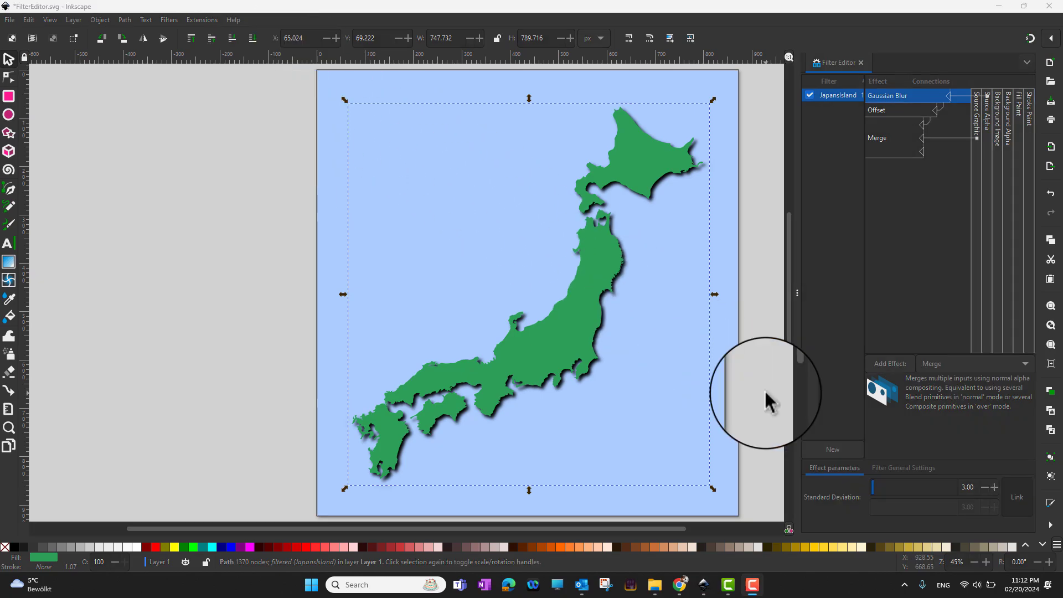